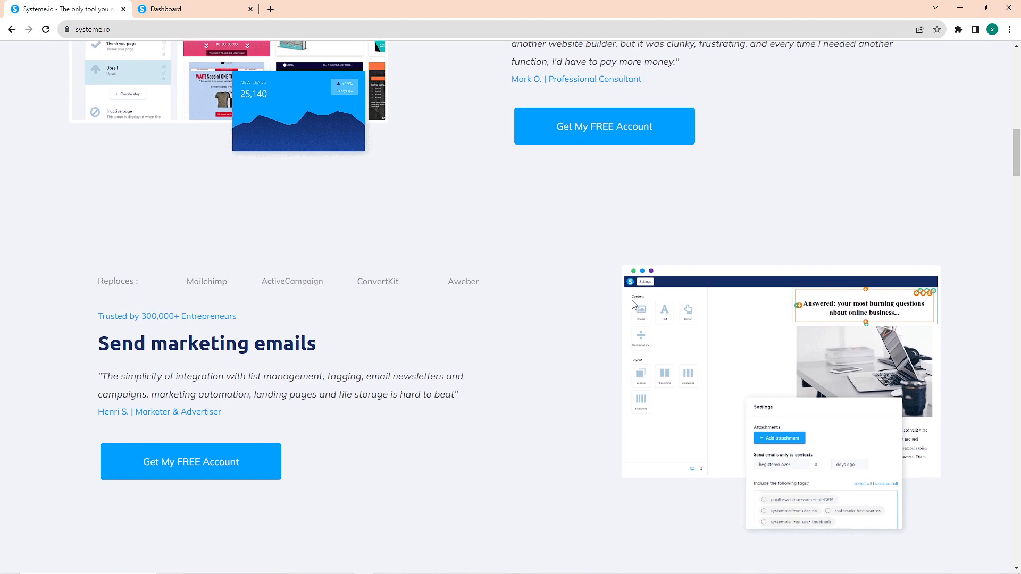
Step: Read through the Systeme.io home page's feature sections, tool cost comparison and customer testimonials
scroll(632, 298, "up", 5)
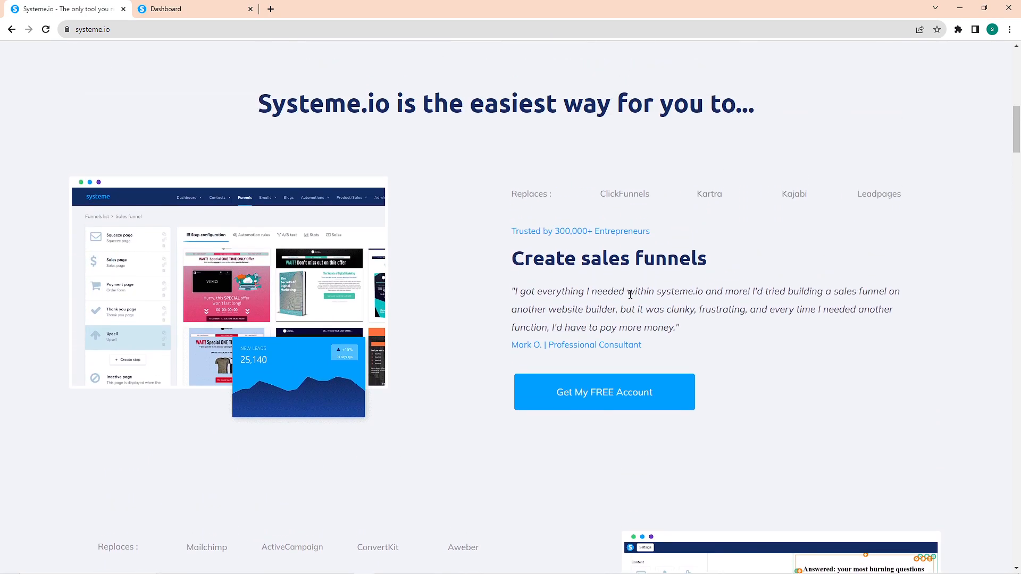
triple_click(630, 269)
scroll(594, 282, "down", 6)
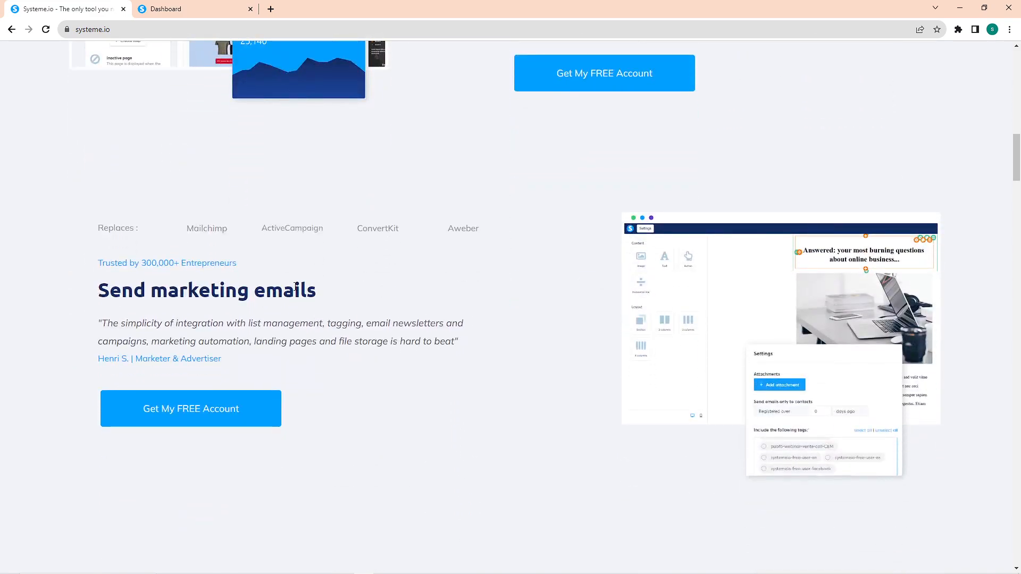
triple_click(296, 285)
left_click(506, 285)
scroll(532, 285, "down", 6)
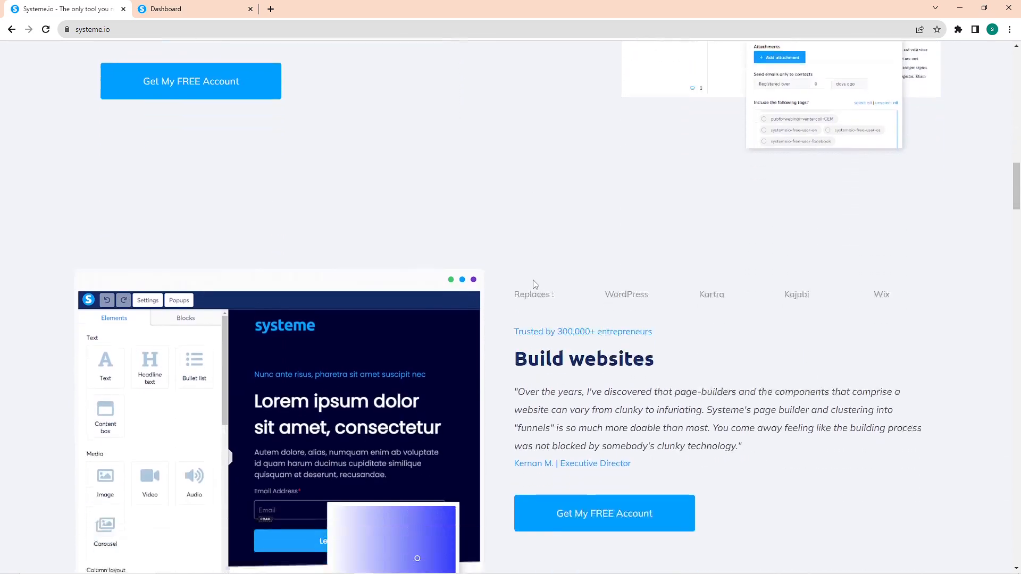
scroll(535, 284, "down", 5)
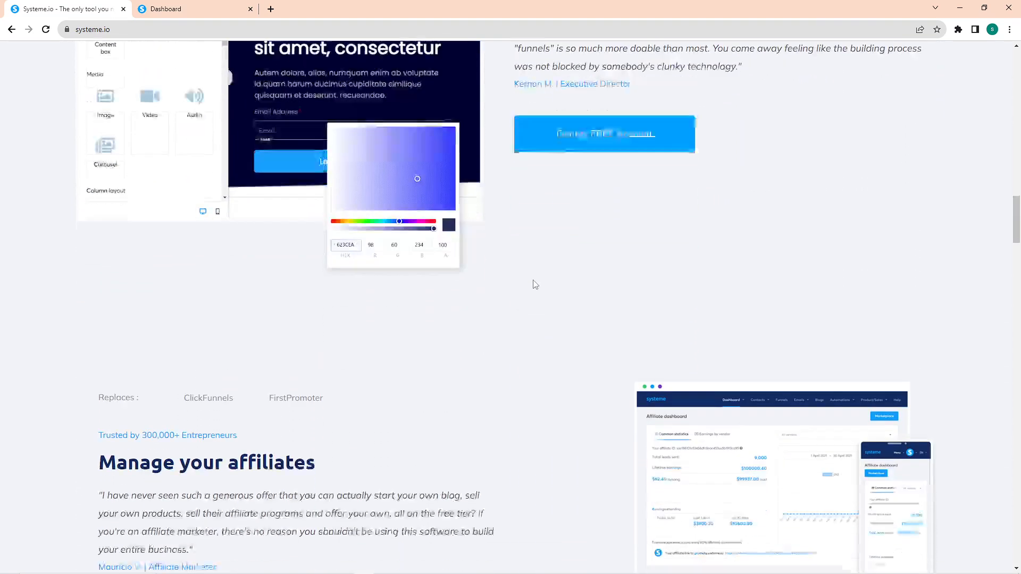
scroll(535, 285, "down", 5)
scroll(535, 284, "down", 6)
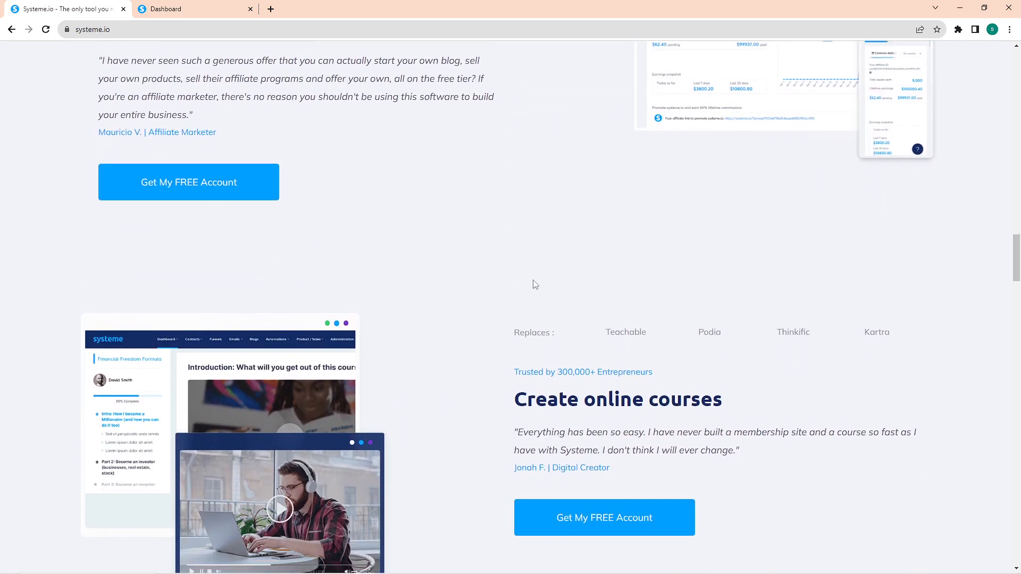
scroll(535, 284, "down", 10)
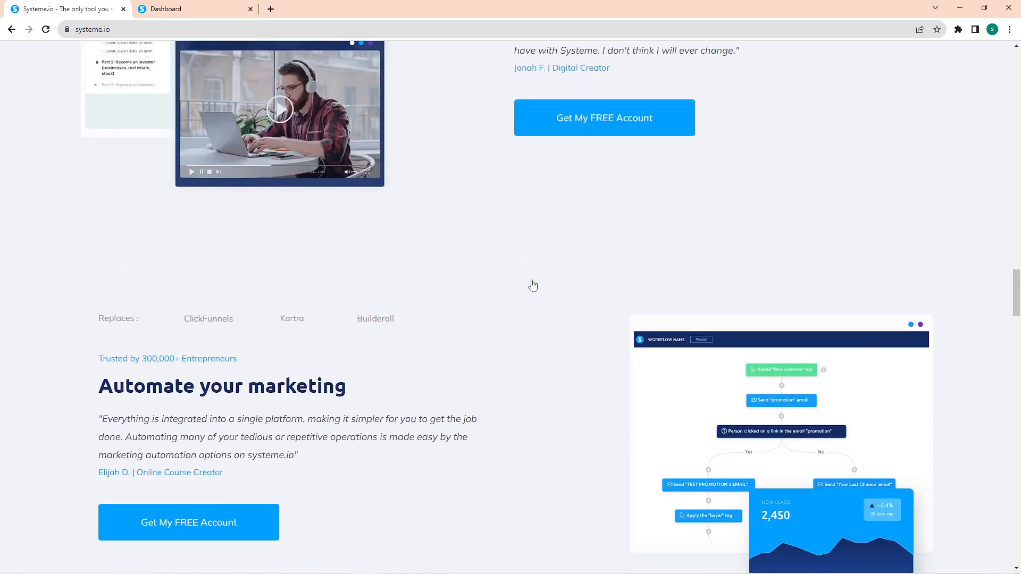
scroll(533, 278, "up", 3)
scroll(533, 278, "down", 12)
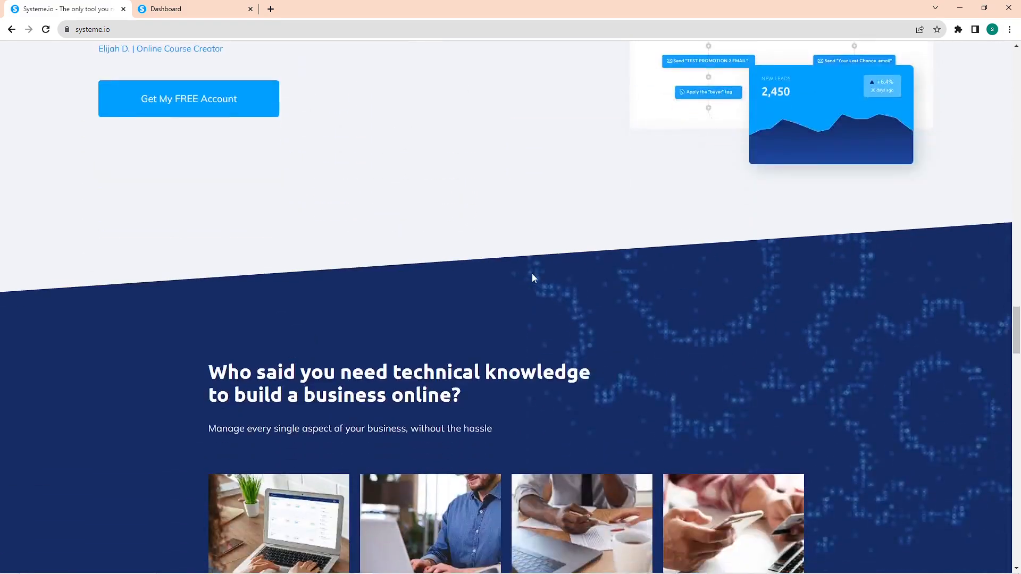
scroll(533, 278, "down", 10)
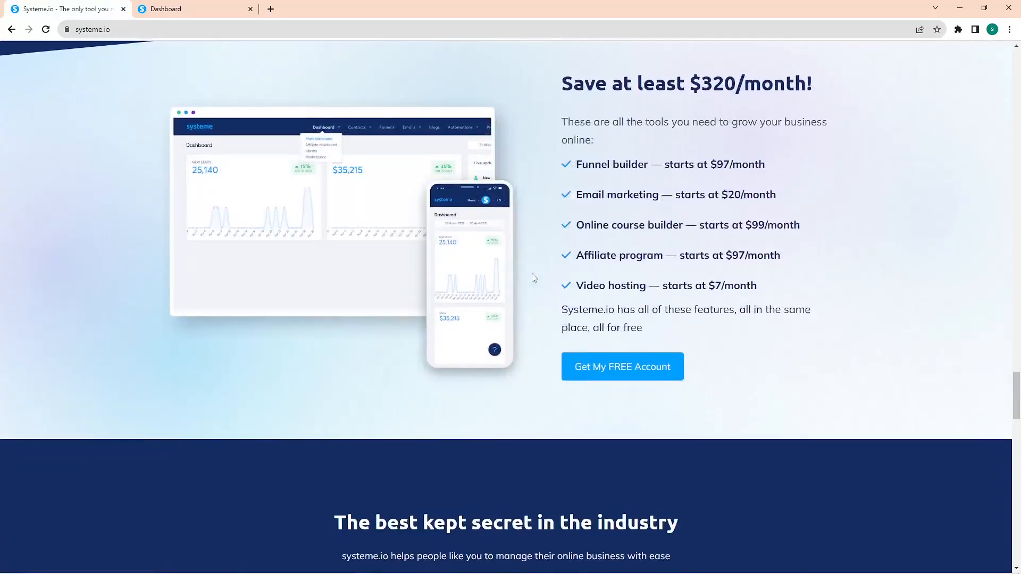
scroll(534, 277, "down", 6)
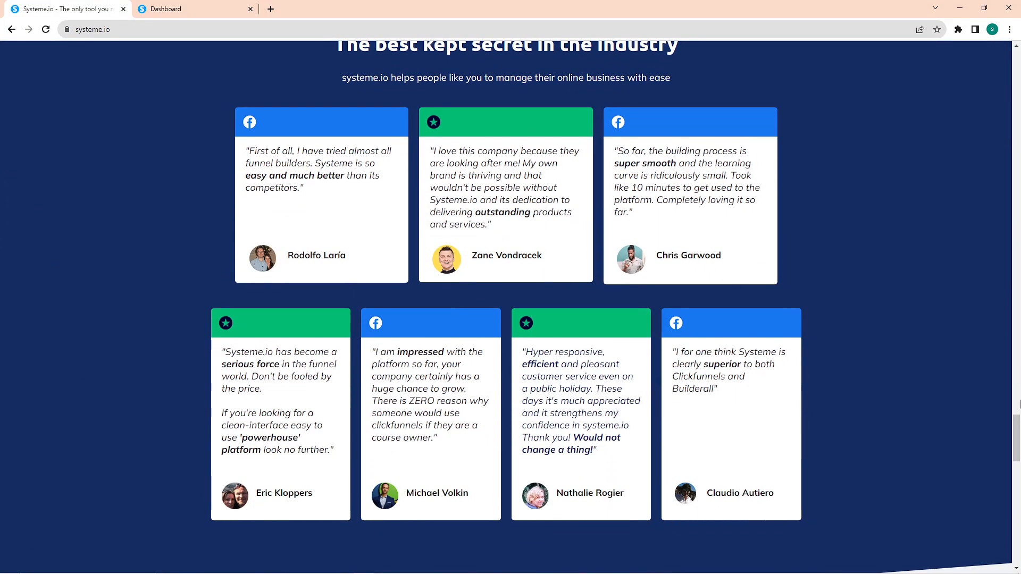
Step: Return to the home page's sign-up form, try to submit it without an email, and highlight the "Free forever" and "No credit card required" notes
left_click_drag(1015, 438, 1019, 35)
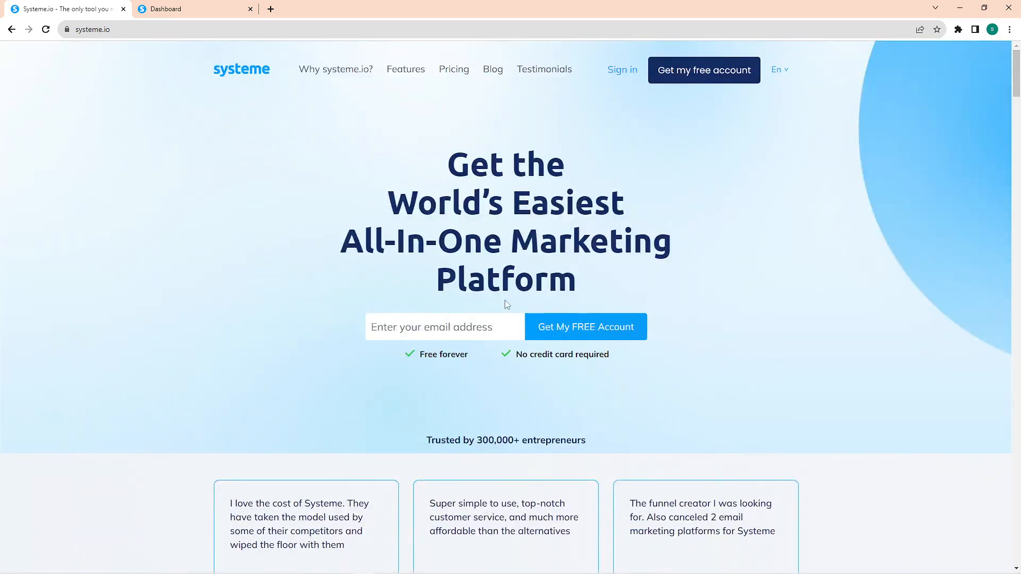
left_click(558, 325)
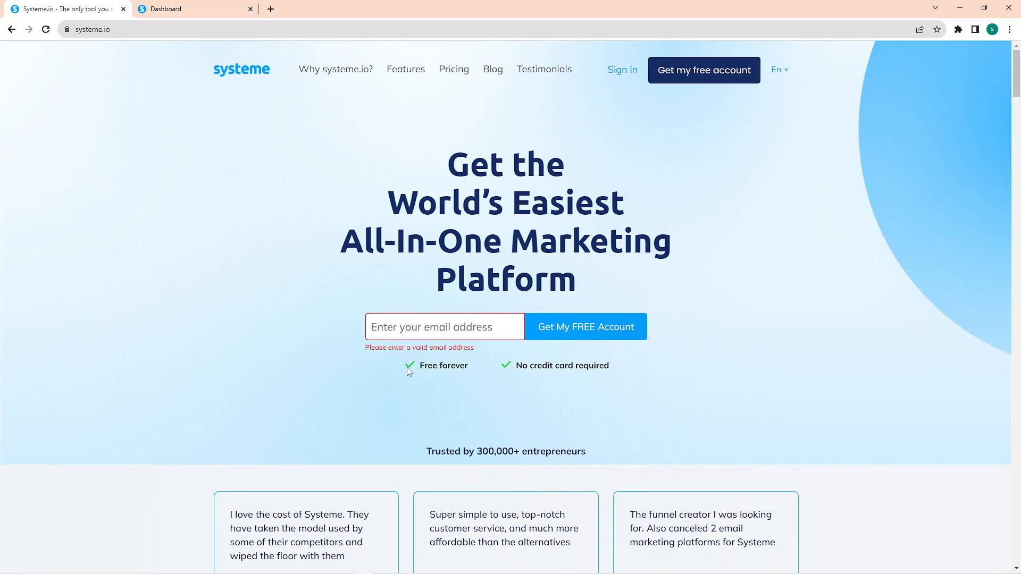
left_click_drag(408, 371, 641, 384)
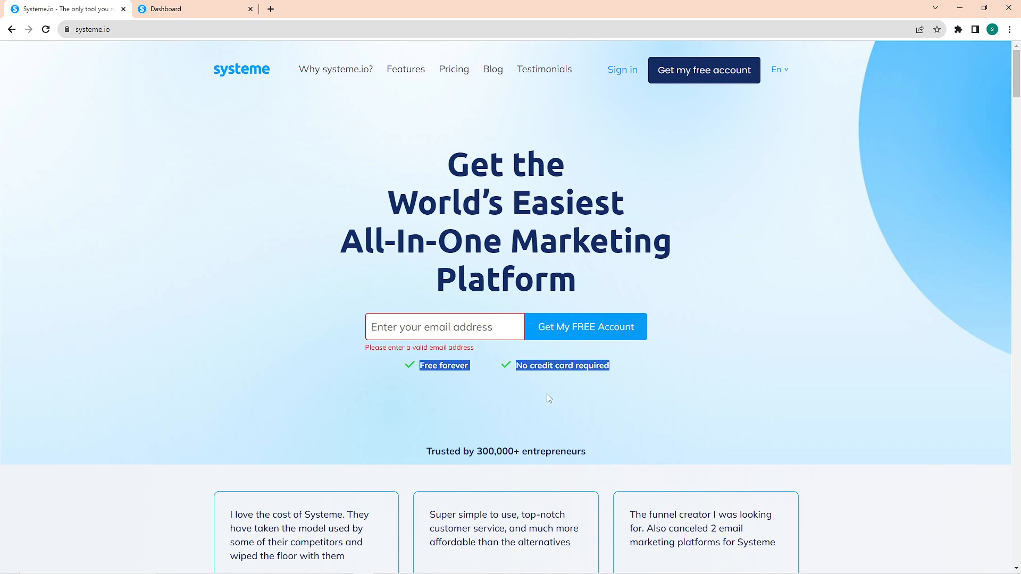
Step: View the pricing page and compare the limits of the Free, Startup, Webinar and Unlimited plans
left_click(442, 70)
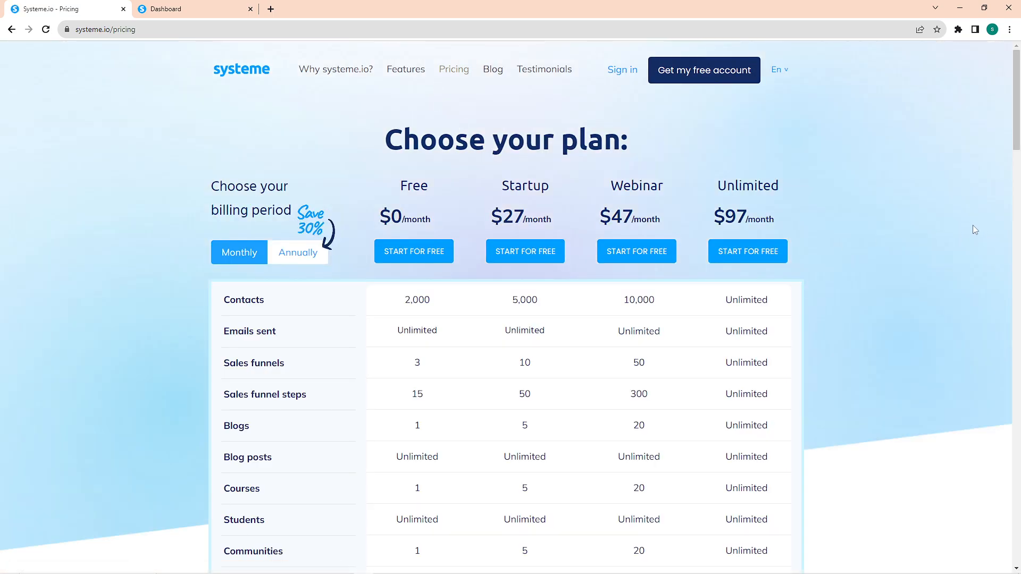
scroll(835, 222, "down", 5)
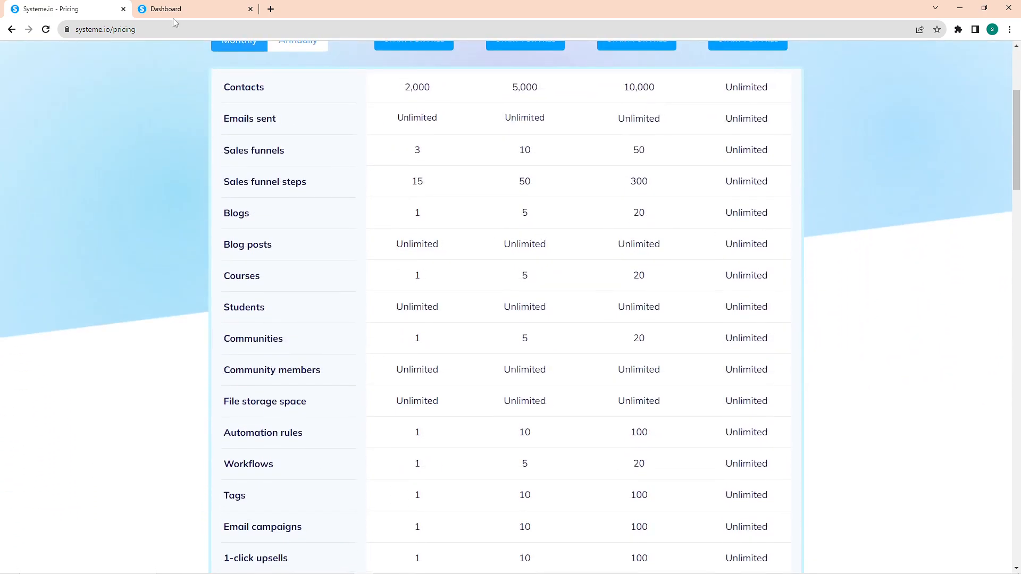
Step: Start a new funnel from the account dashboard, name it "Sample Funnel" and assign the account's existing systeme.io subdomain
left_click(195, 7)
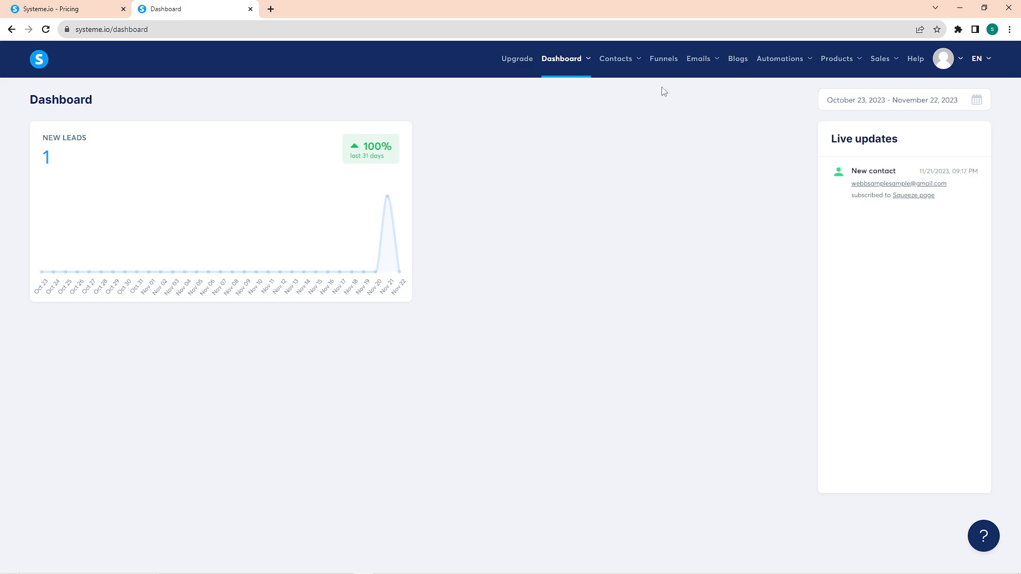
left_click(663, 60)
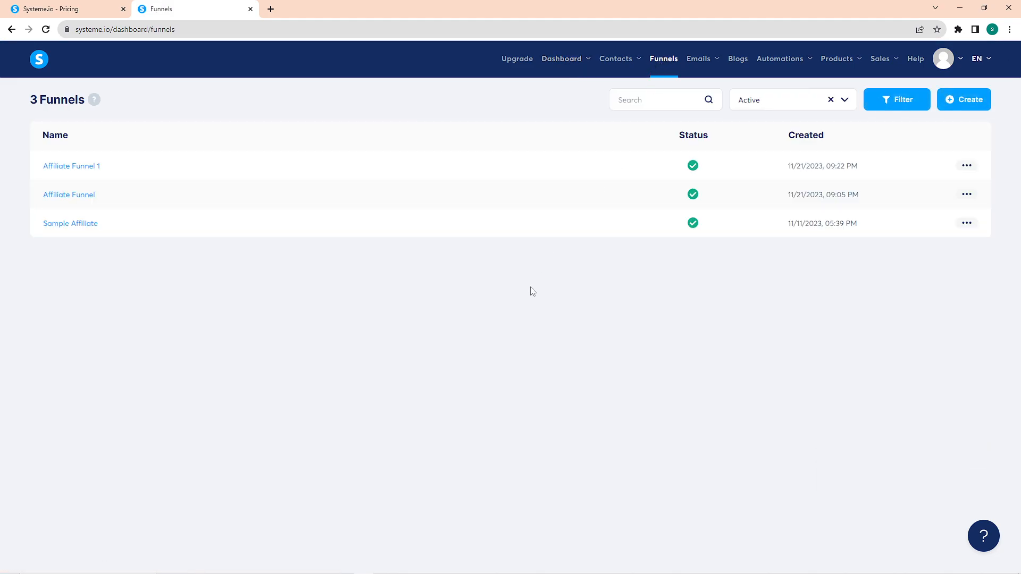
left_click(950, 102)
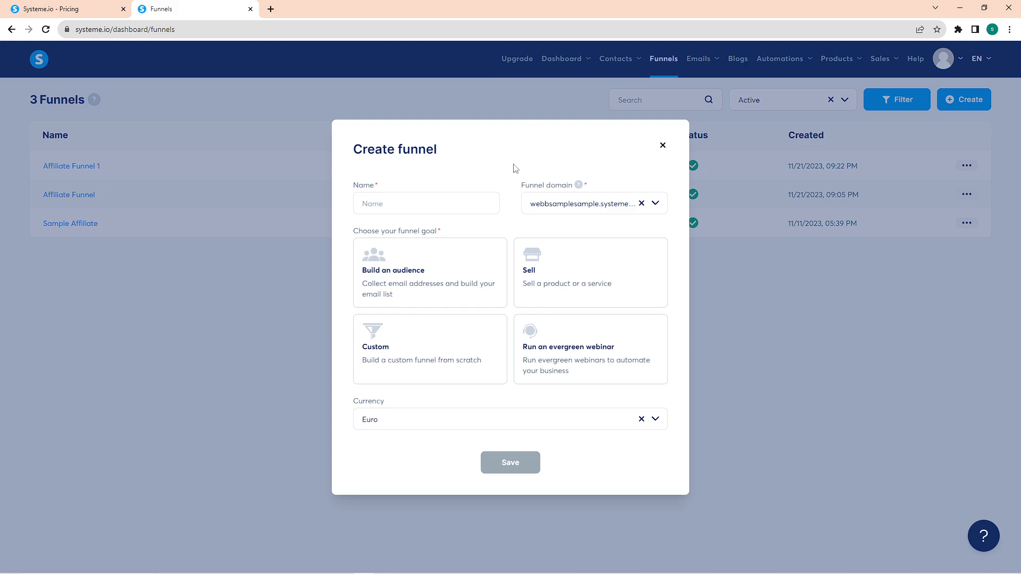
left_click(469, 204)
type("Sample Funnel")
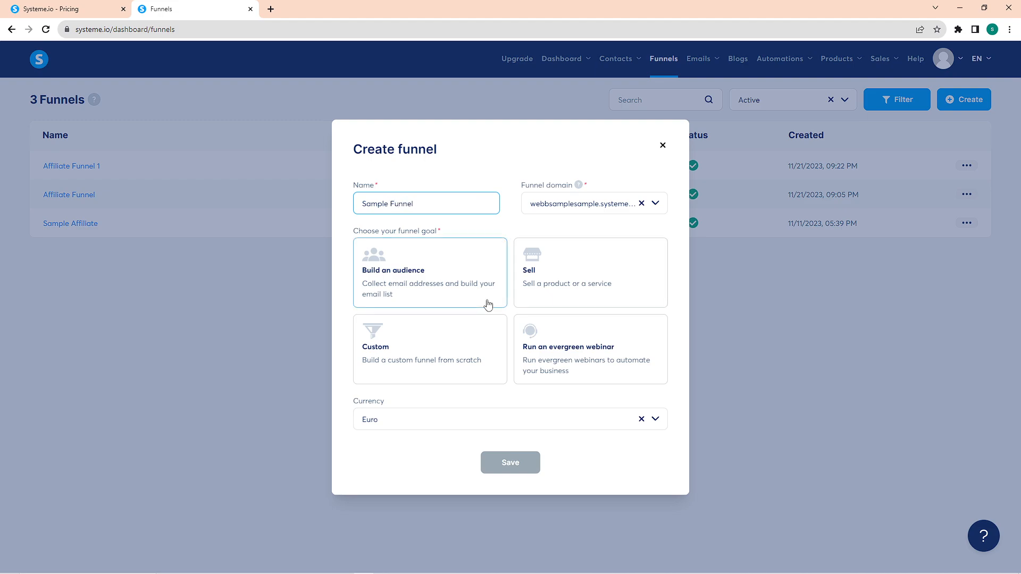
left_click(568, 206)
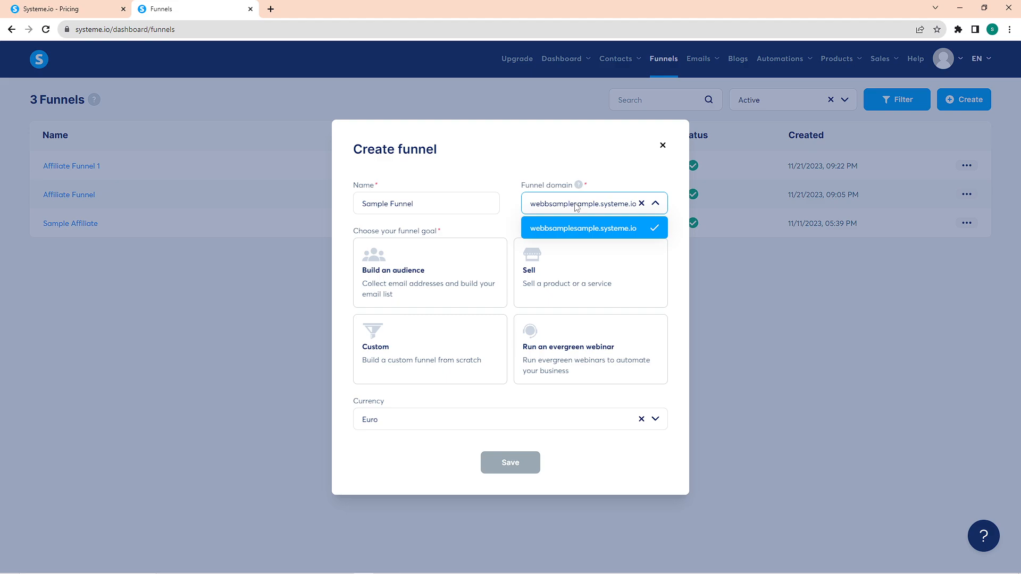
left_click(606, 231)
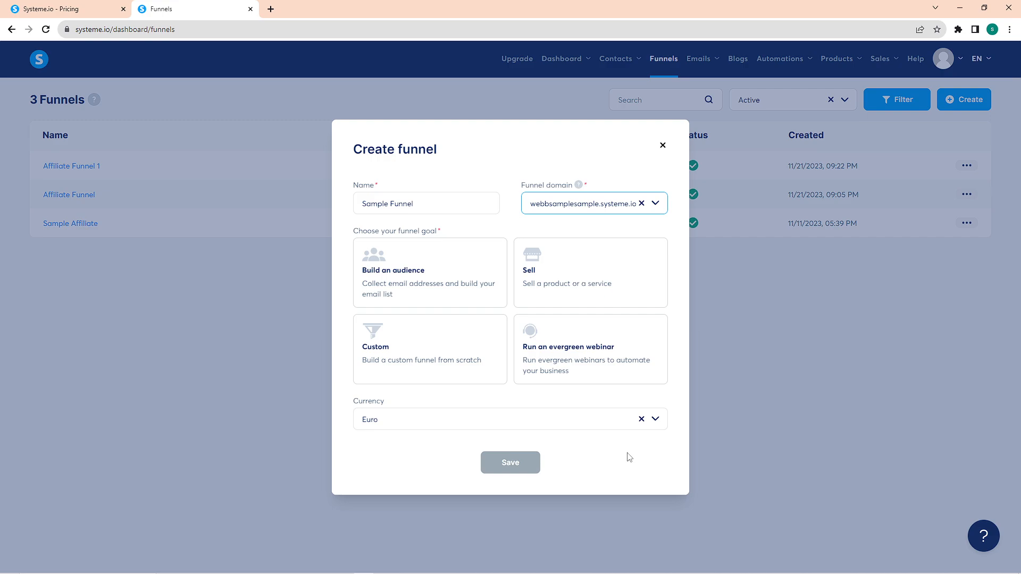
Step: Set the funnel's goal to Build an audience and its currency to Saudi Riyal, and save the funnel
left_click(467, 284)
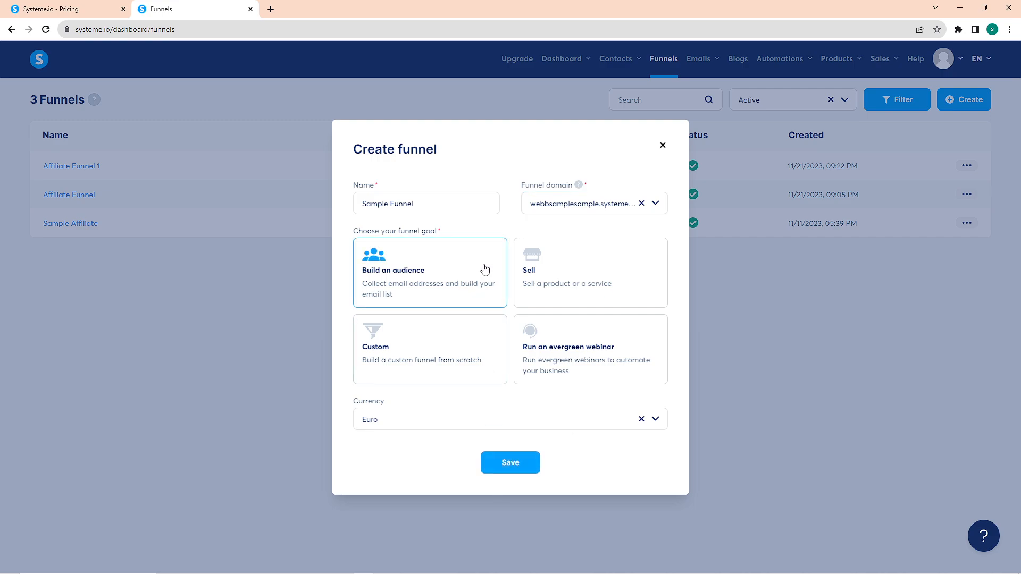
left_click(428, 429)
scroll(489, 492, "down", 8)
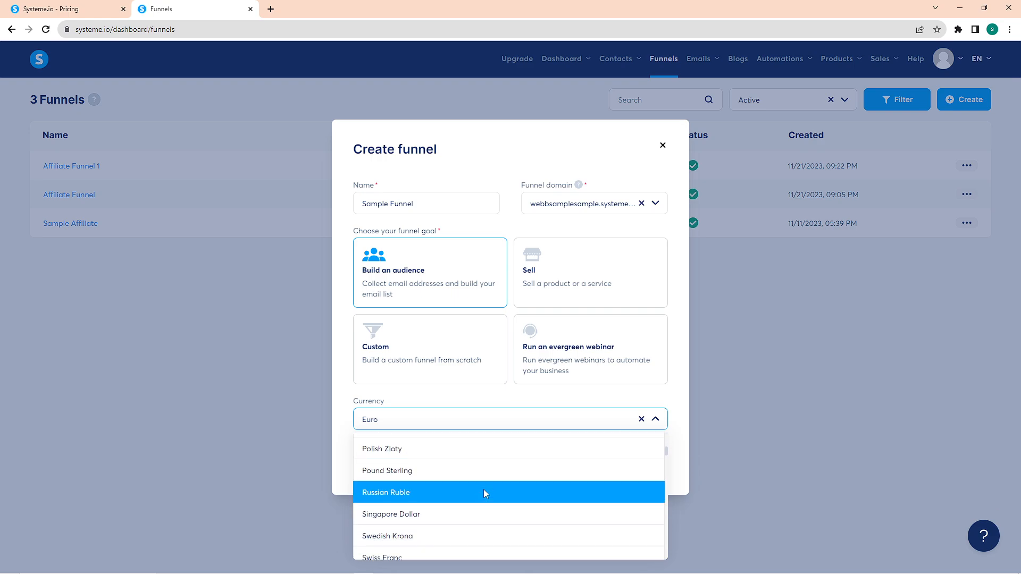
scroll(484, 492, "down", 5)
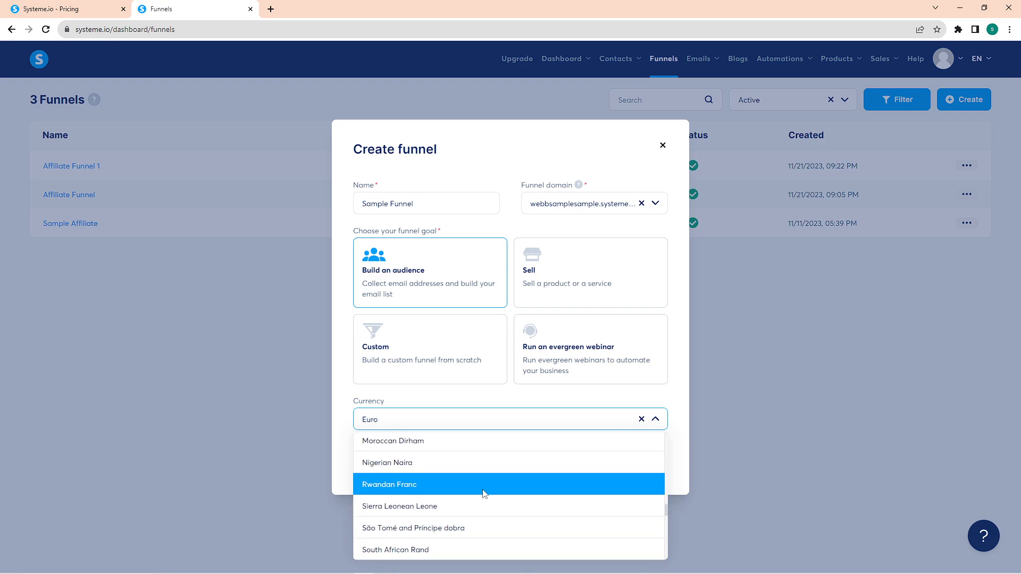
scroll(483, 494, "down", 5)
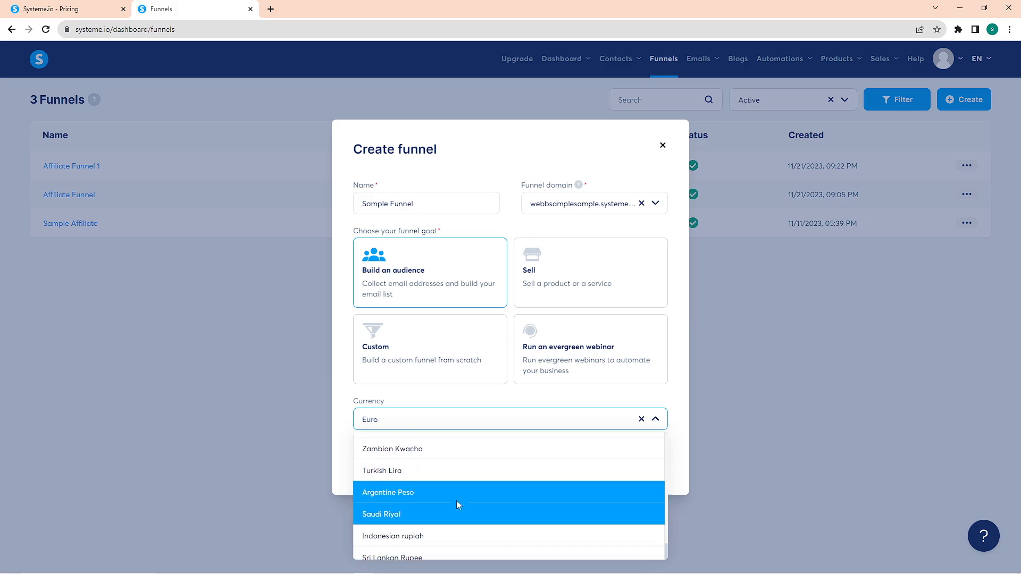
left_click(449, 514)
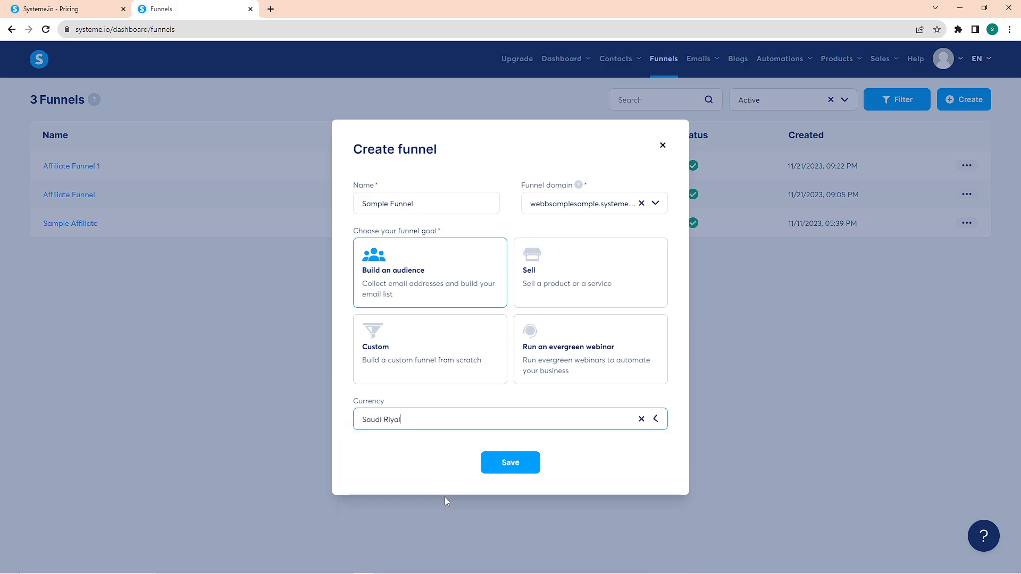
left_click(493, 472)
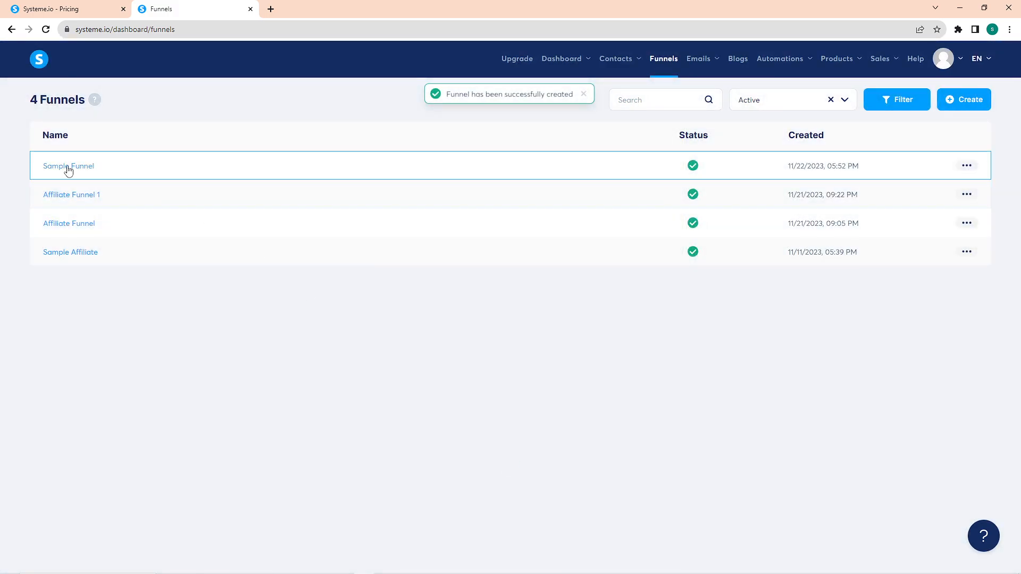
Step: Open Sample Funnel and browse the squeeze page templates through to the third page of results
left_click(72, 166)
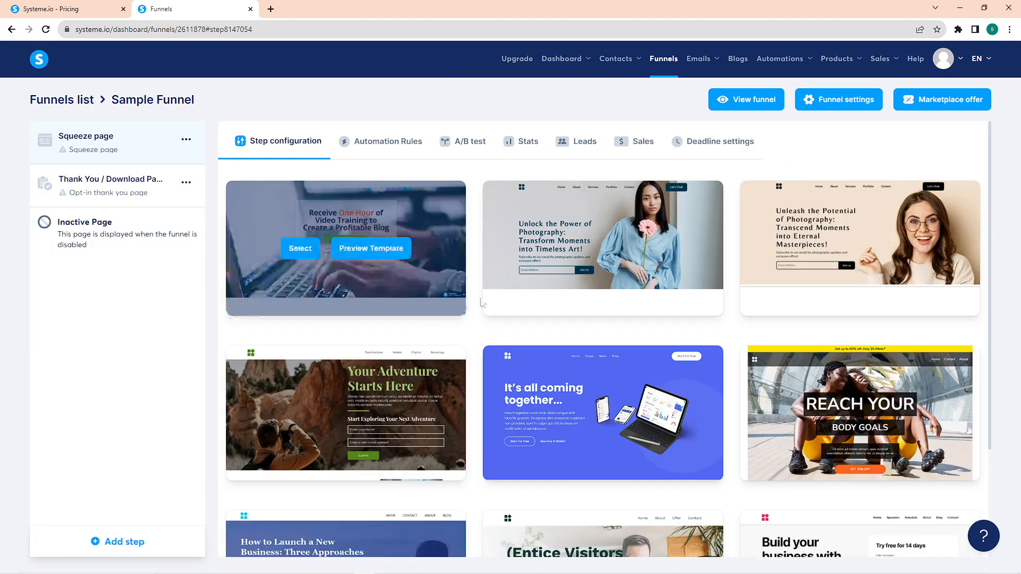
mouse_move(823, 250)
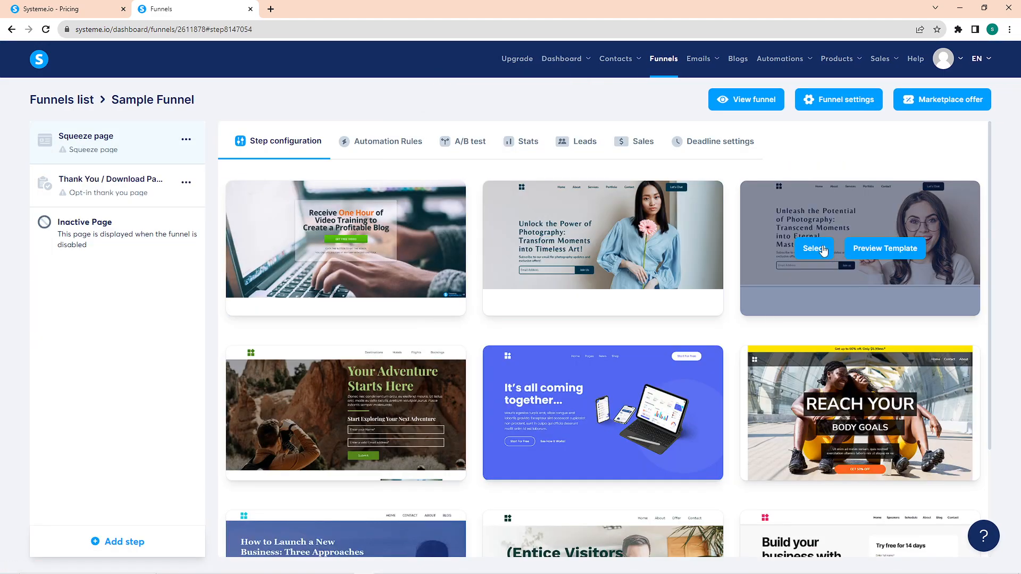
mouse_move(885, 315)
scroll(862, 303, "down", 3)
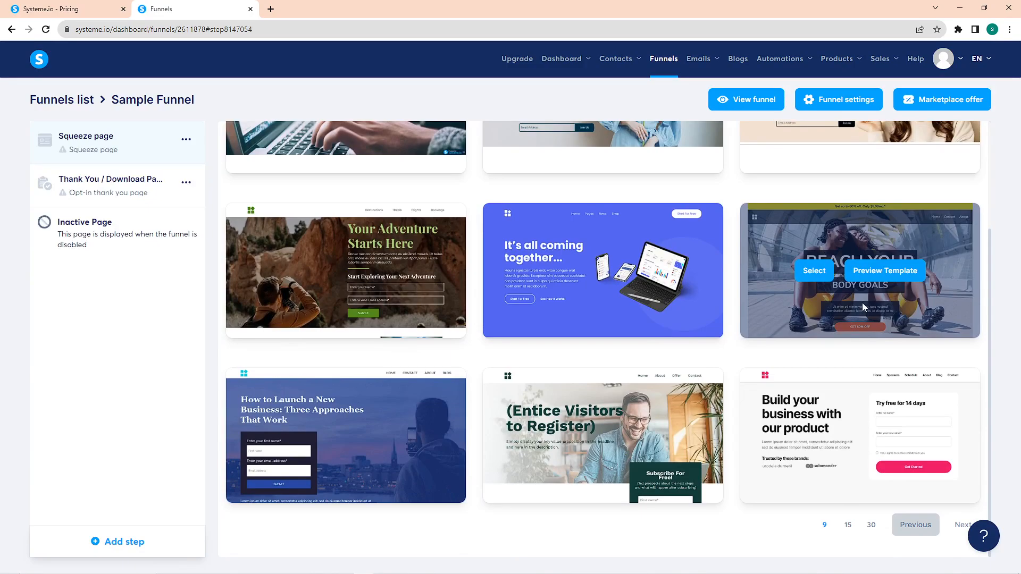
left_click(960, 519)
scroll(566, 314, "down", 2)
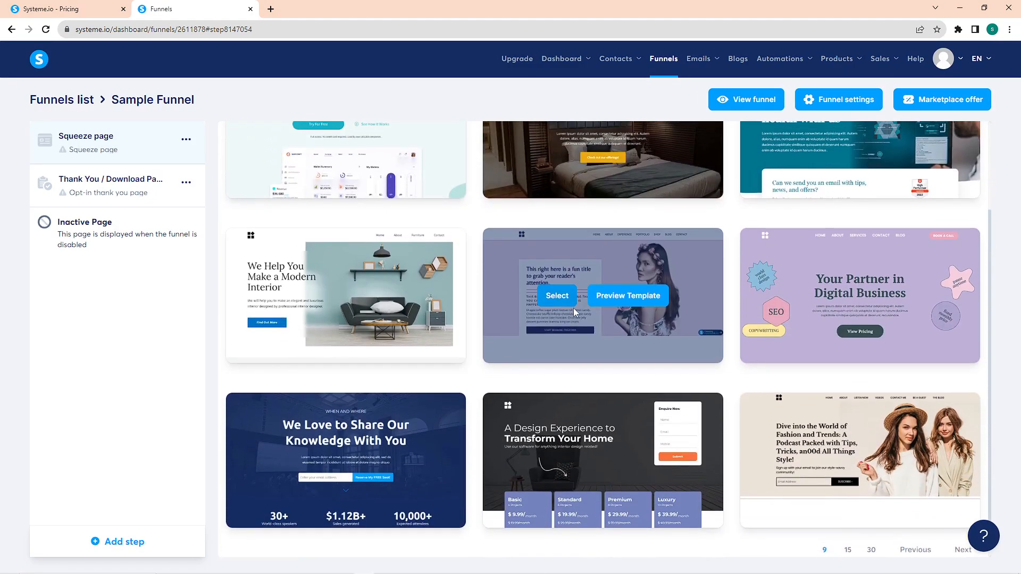
scroll(574, 313, "down", 1)
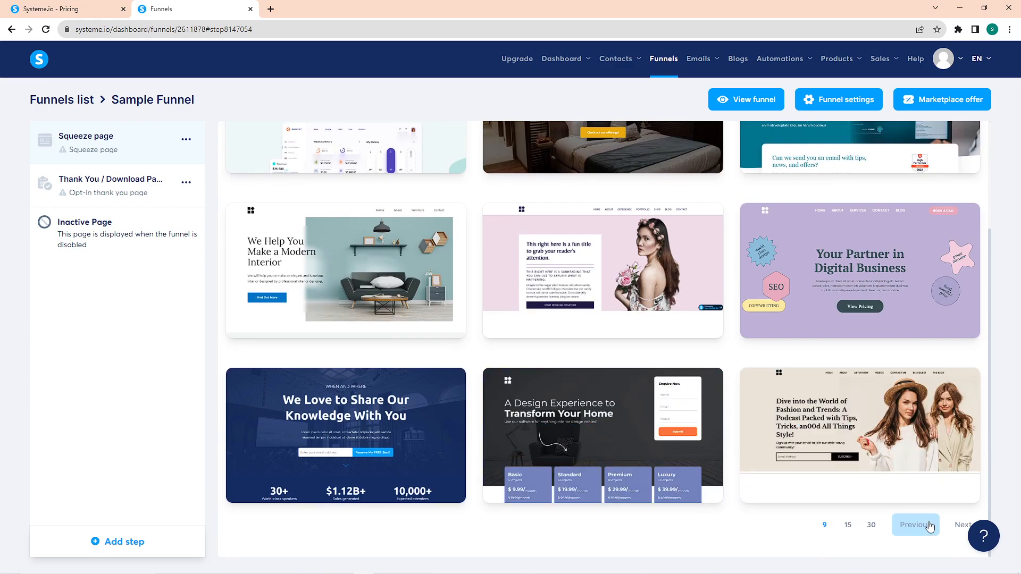
left_click(962, 525)
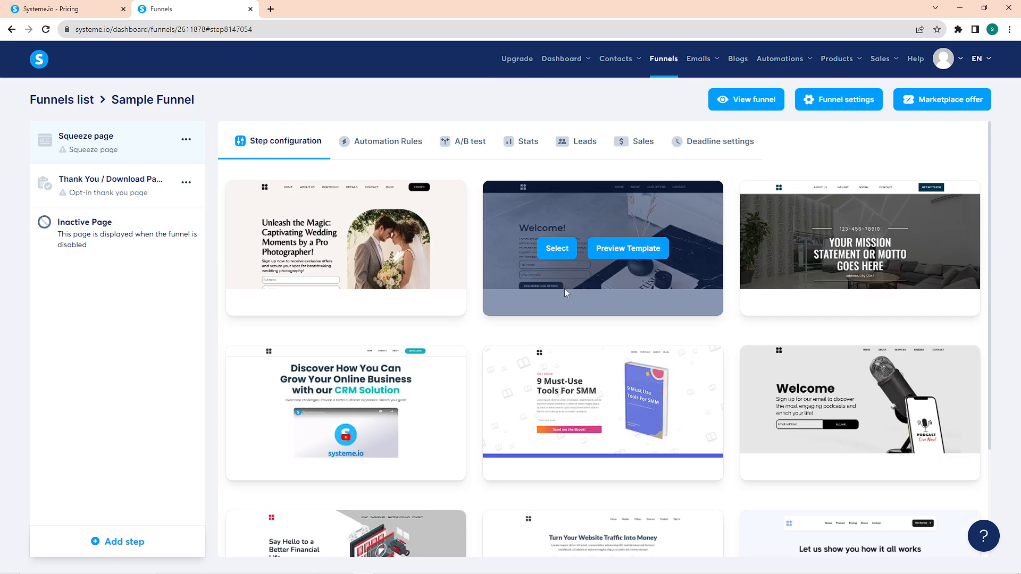
scroll(564, 319, "down", 3)
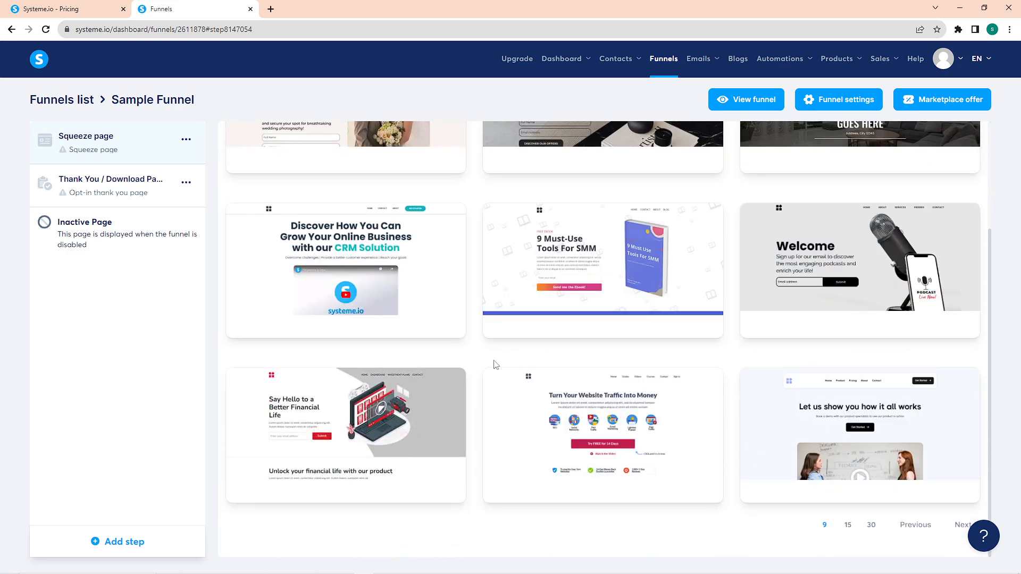
Step: Review the templates on this page and choose the "Welcome!" design with the black header and vase photo for the squeeze page
scroll(357, 389, "up", 1)
scroll(357, 389, "up", 3)
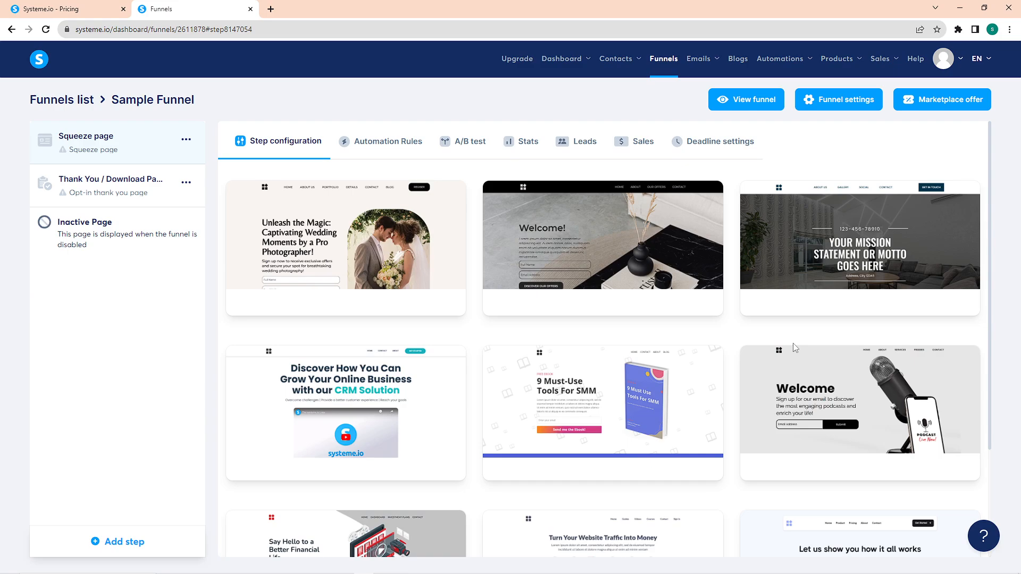
scroll(792, 342, "down", 1)
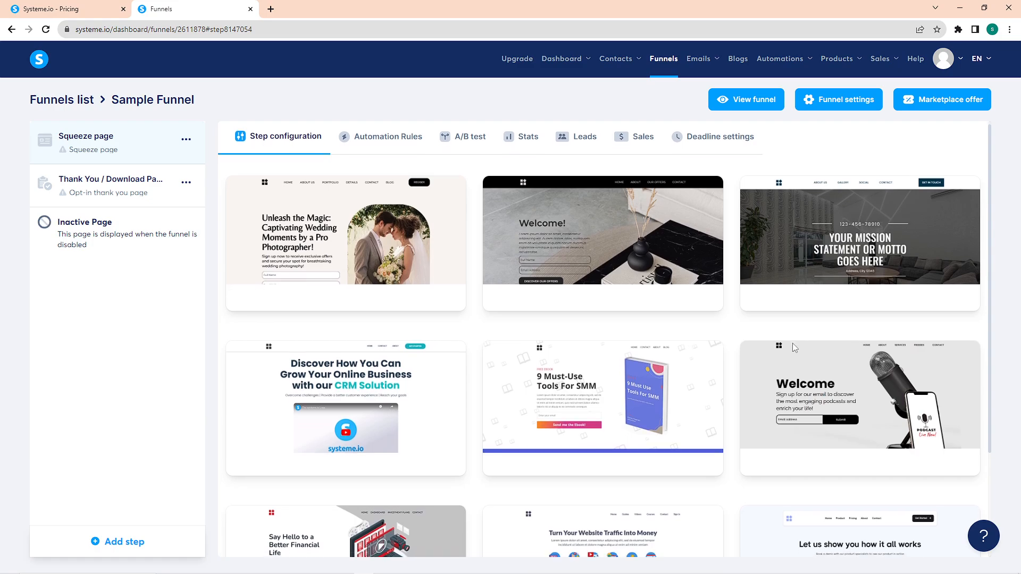
scroll(792, 344, "down", 1)
scroll(793, 347, "down", 2)
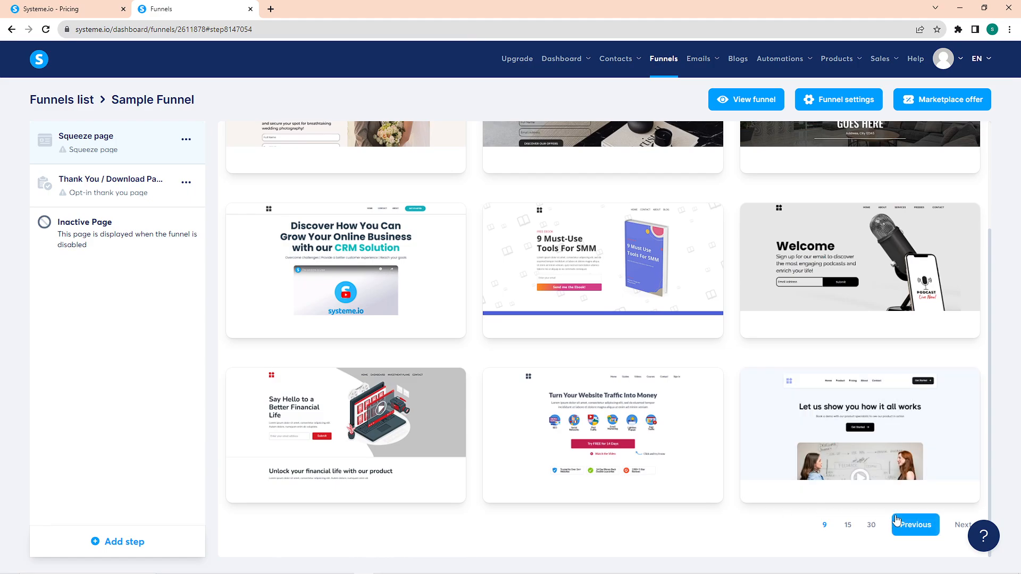
scroll(895, 515, "up", 3)
mouse_move(867, 275)
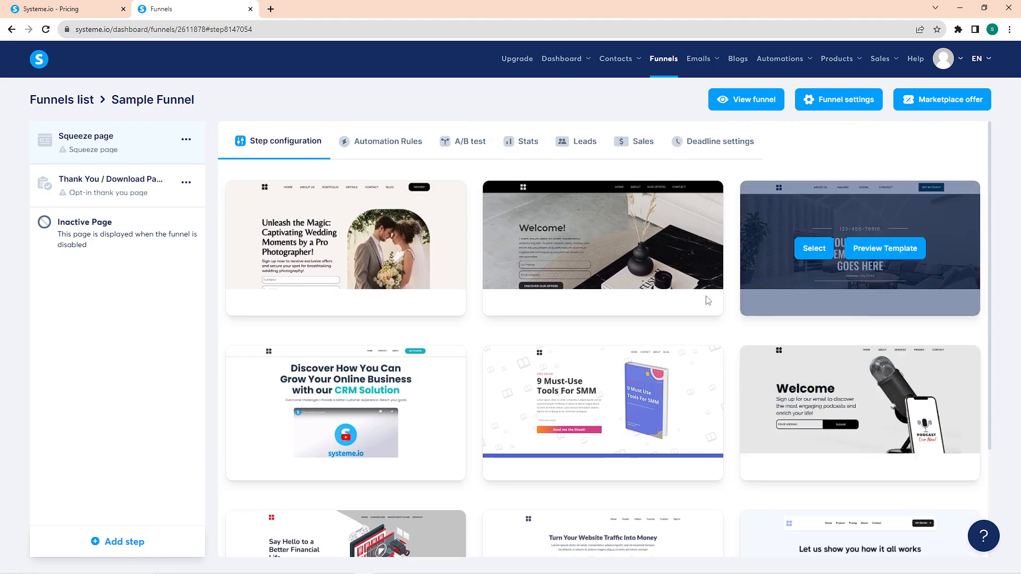
mouse_move(406, 279)
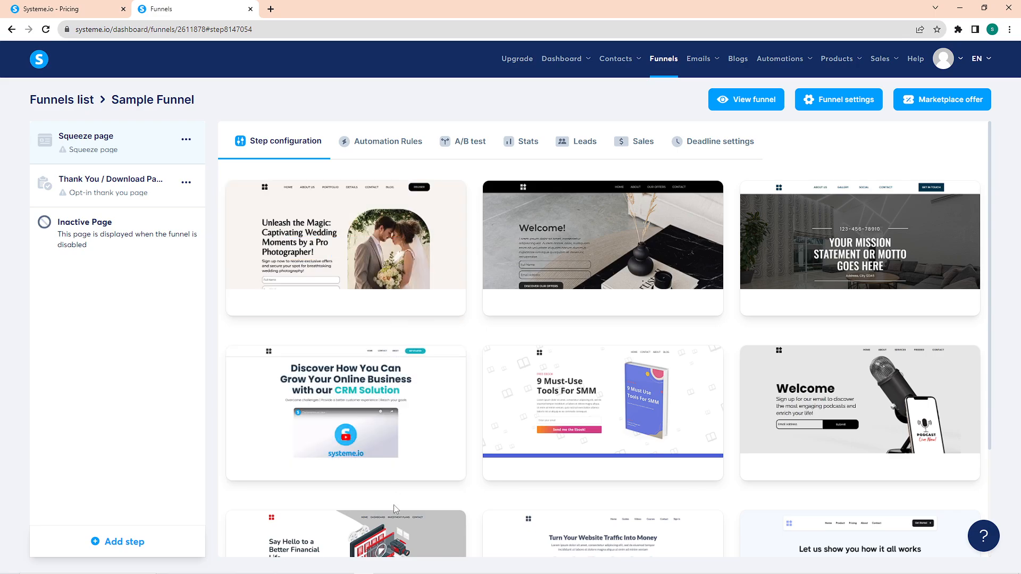
scroll(388, 529, "down", 3)
scroll(591, 432, "up", 3)
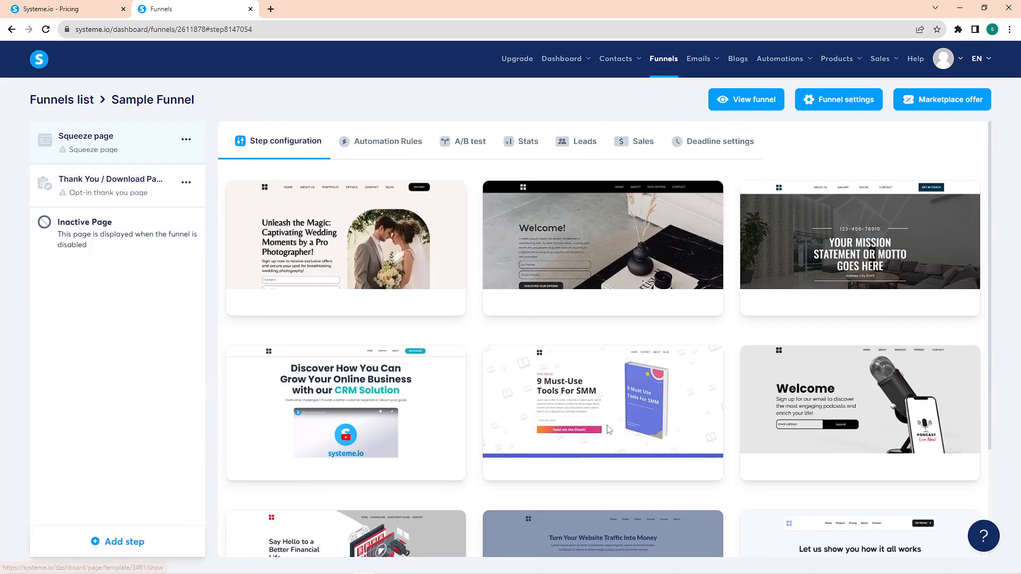
mouse_move(576, 271)
left_click(562, 254)
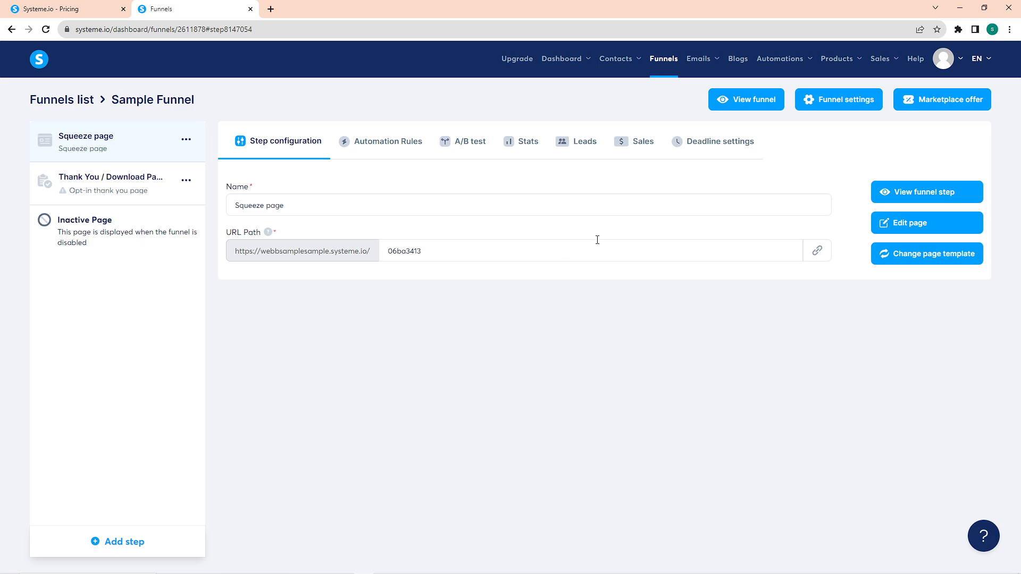
Step: Glance at the pricing page, return to the funnels list and reopen Sample Funnel
left_click(56, 8)
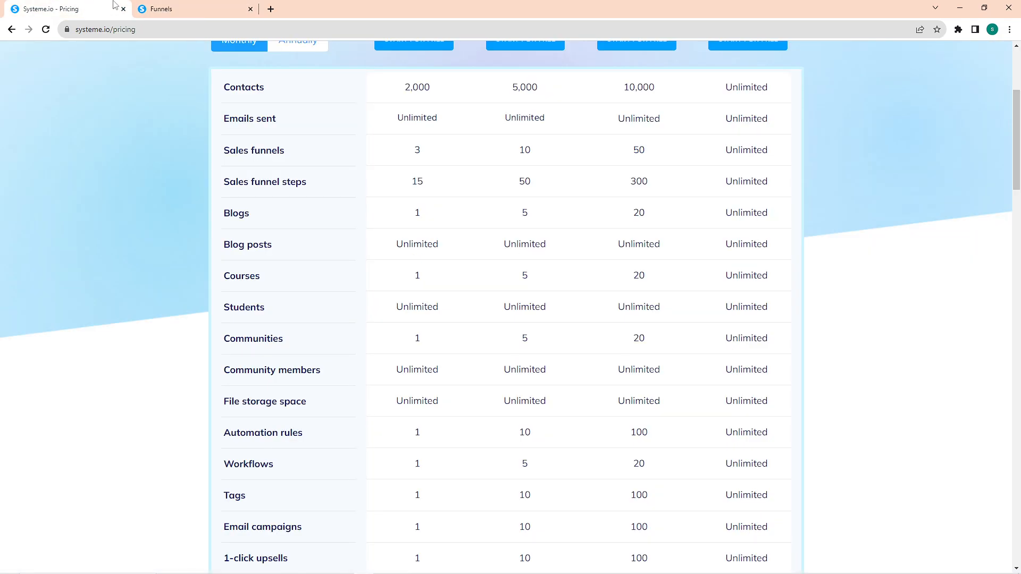
left_click(233, 9)
left_click(11, 29)
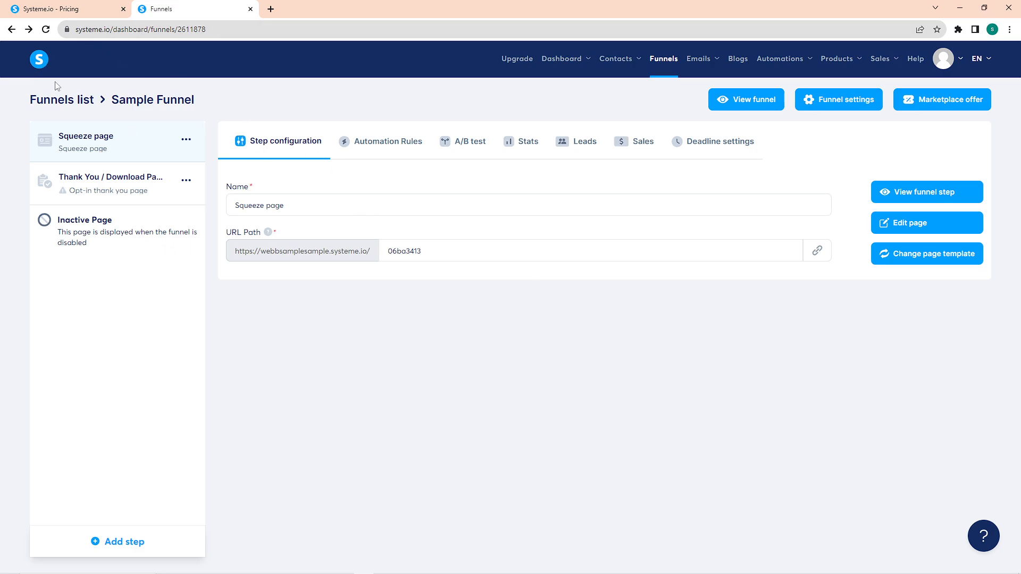
left_click(19, 30)
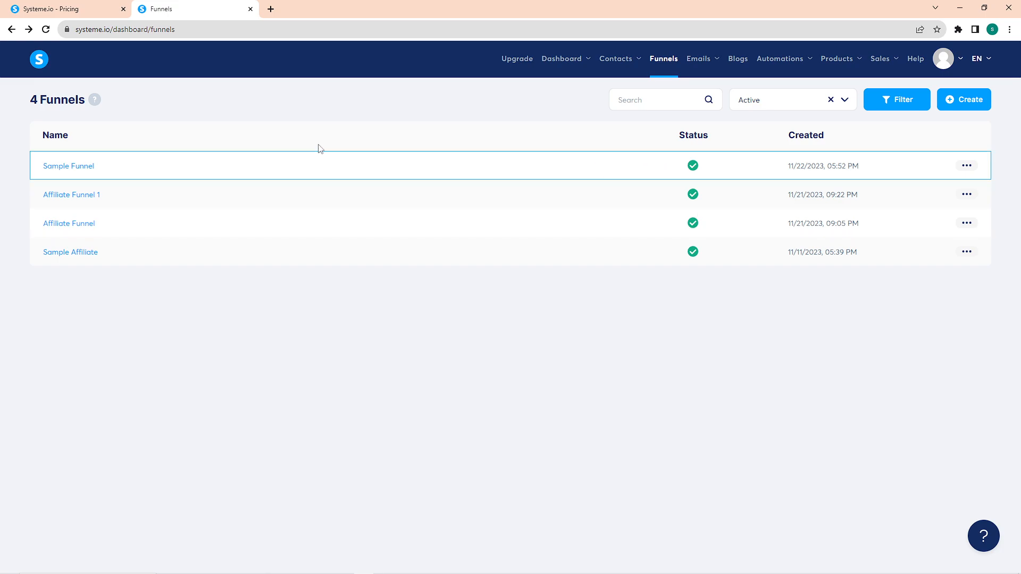
left_click(72, 168)
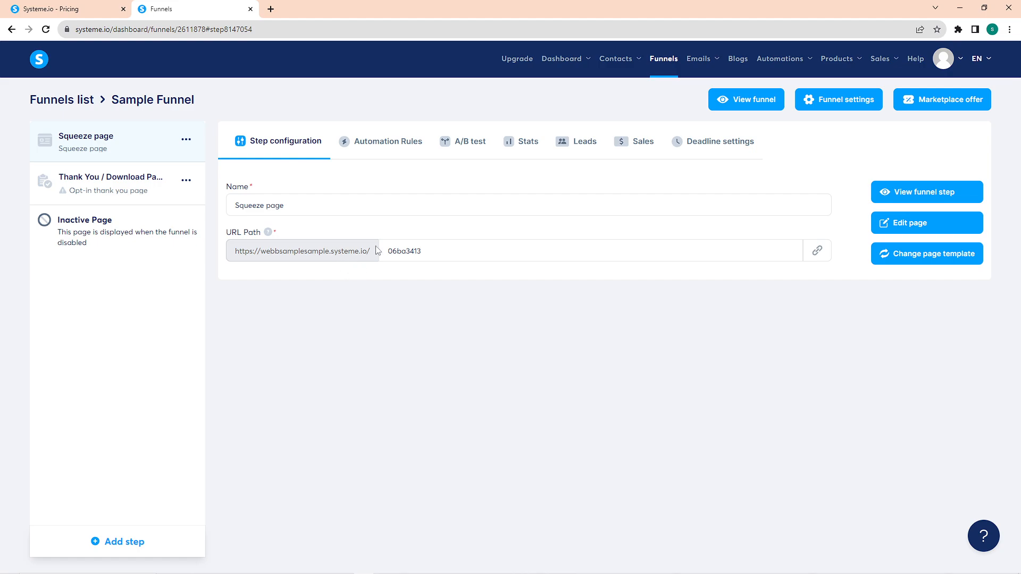
Step: Highlight the squeeze page's name in the step configuration and open the page in the editor
left_click(271, 205)
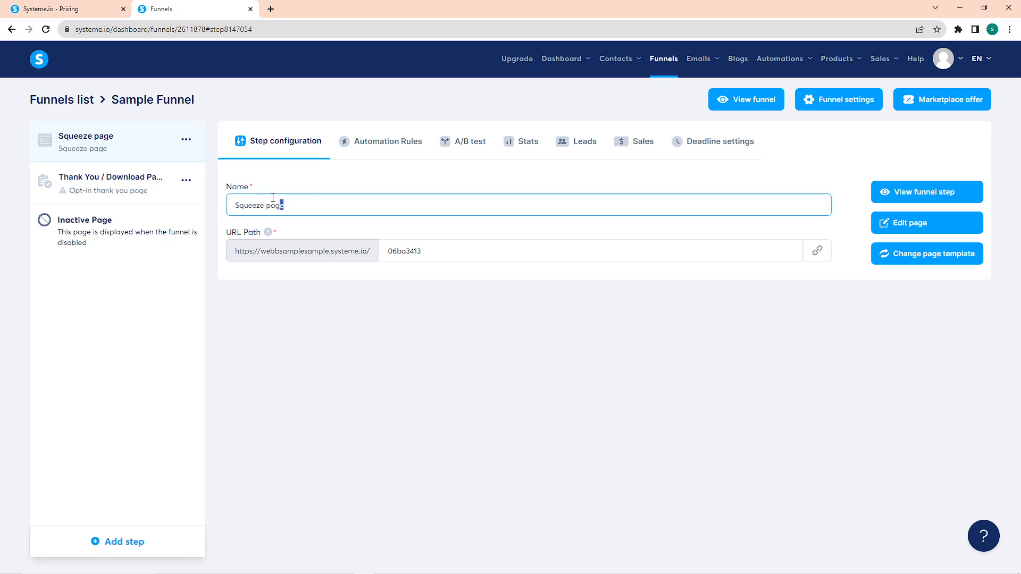
left_click_drag(271, 205, 209, 191)
type("W")
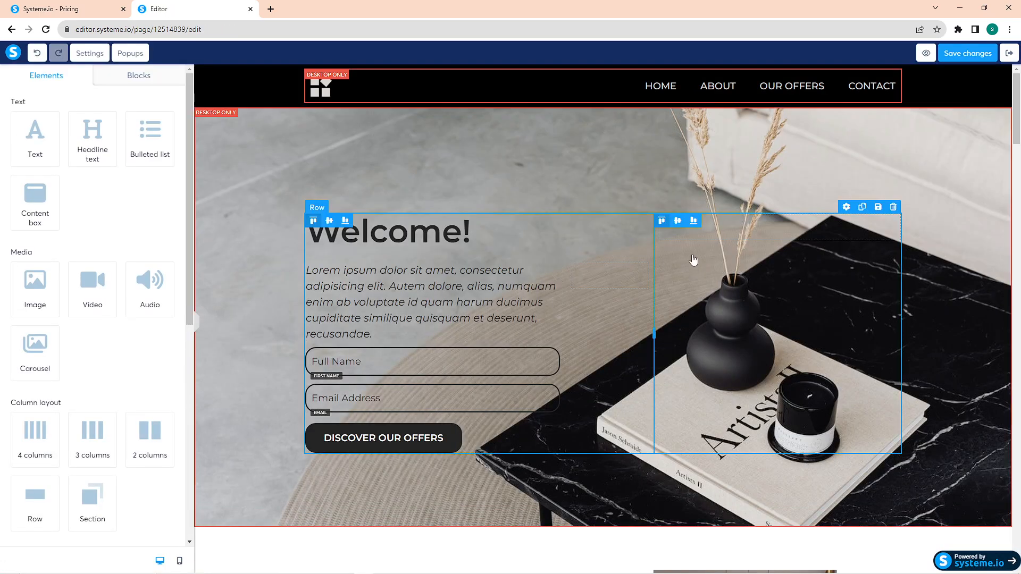
Step: Examine the hero section's settings, the available page elements and the page layout down to the footer
left_click(221, 132)
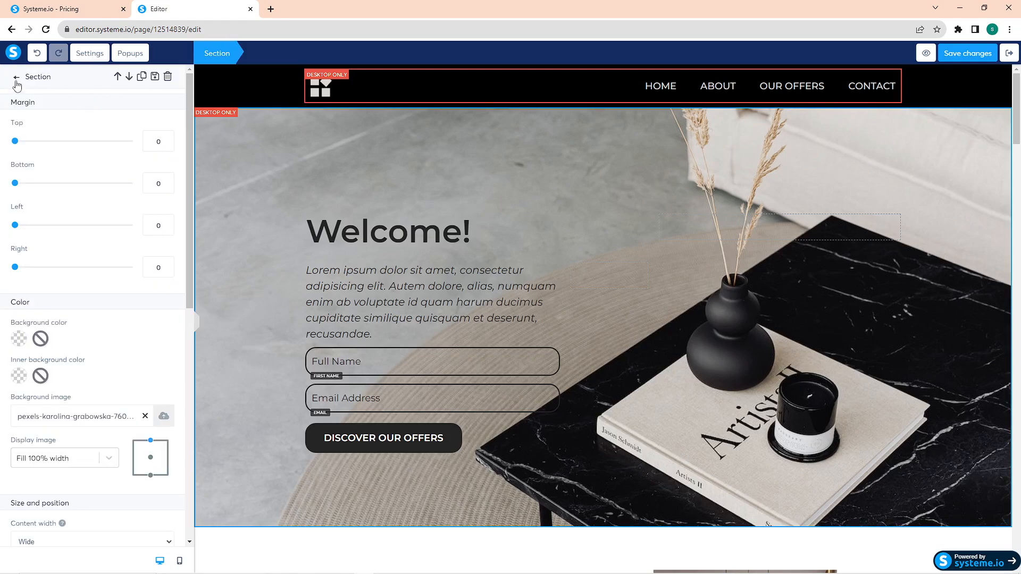
left_click(206, 95)
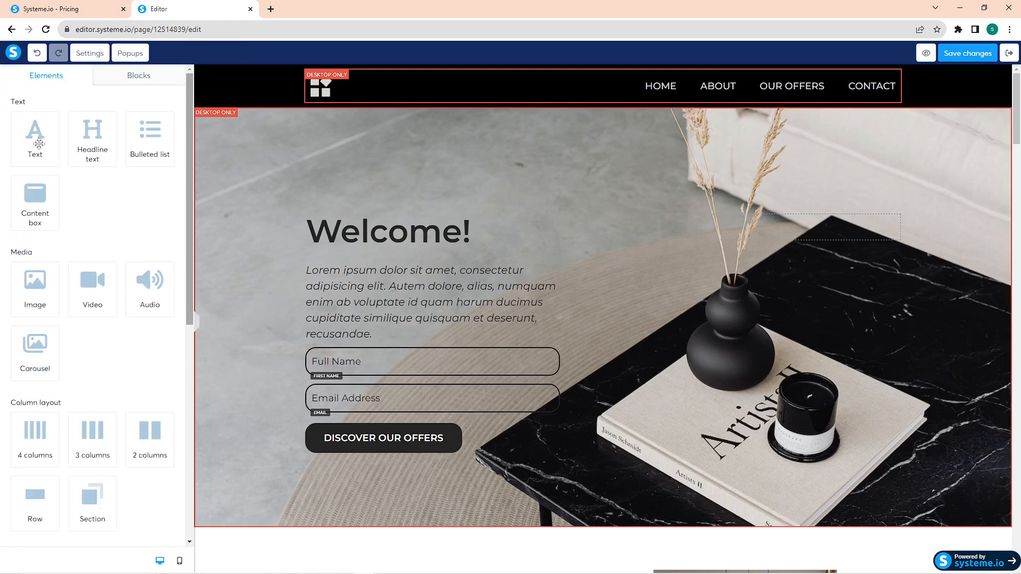
scroll(106, 335, "down", 8)
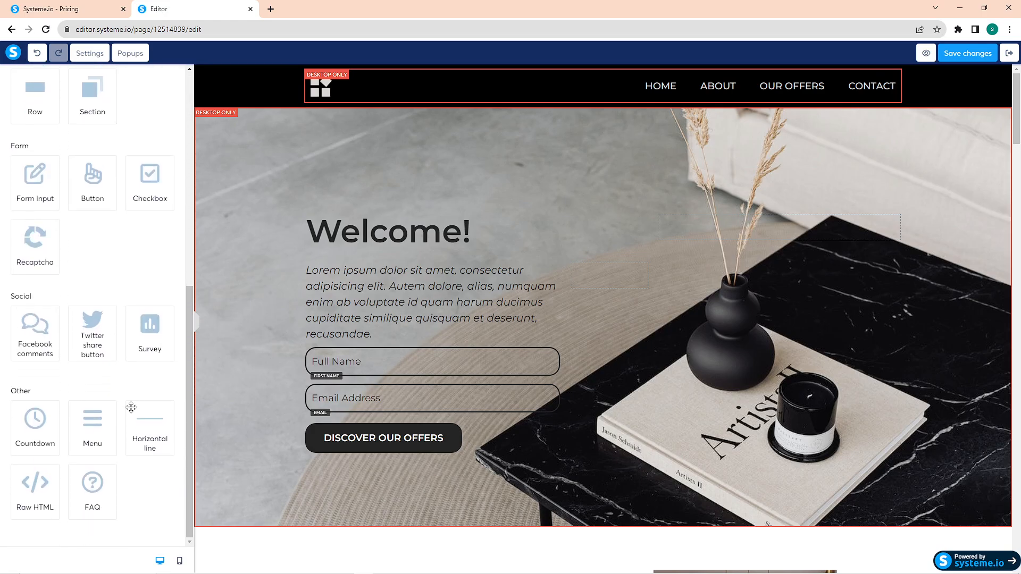
scroll(37, 471, "up", 8)
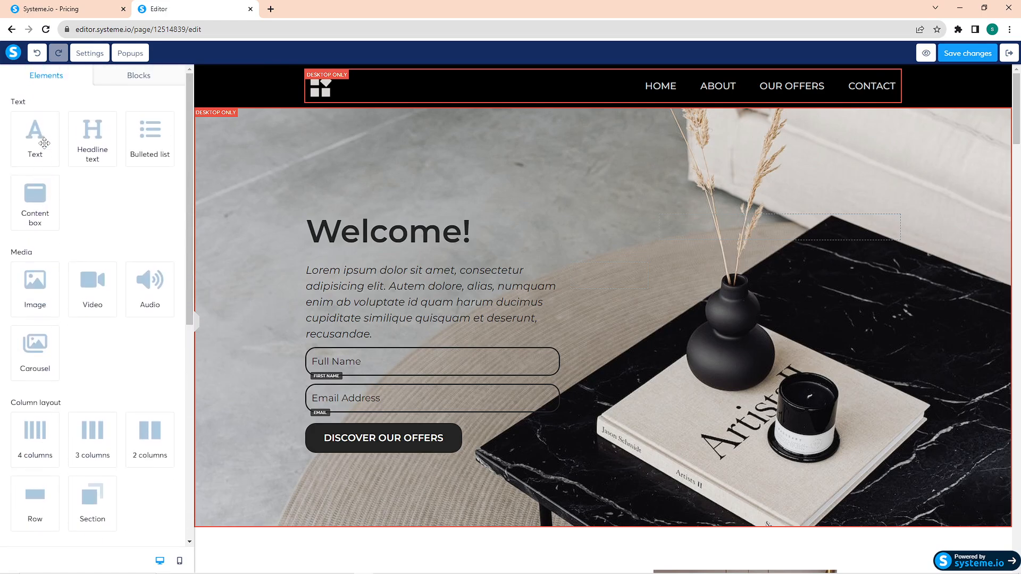
scroll(273, 289, "down", 15)
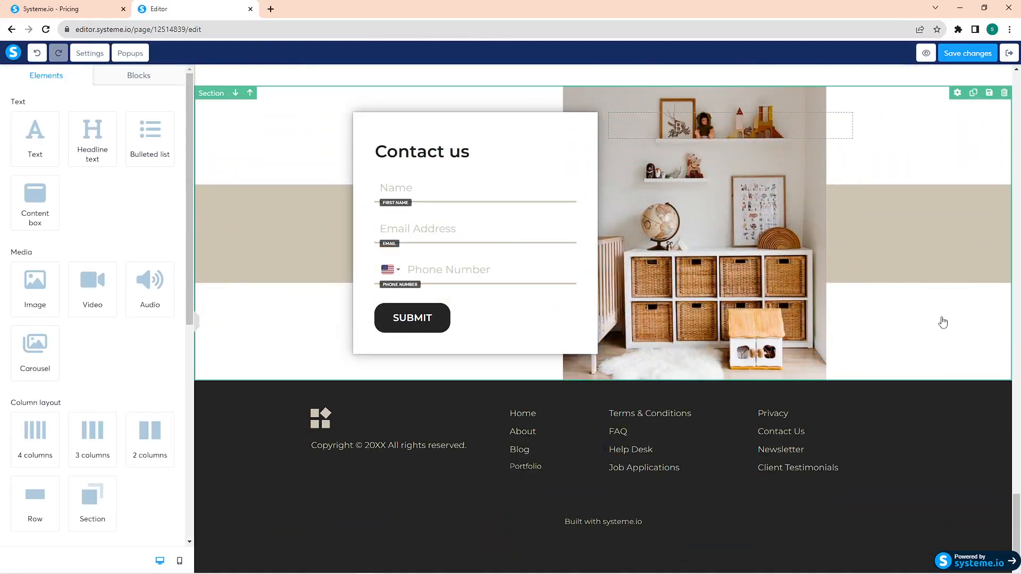
left_click_drag(1018, 512, 1018, 79)
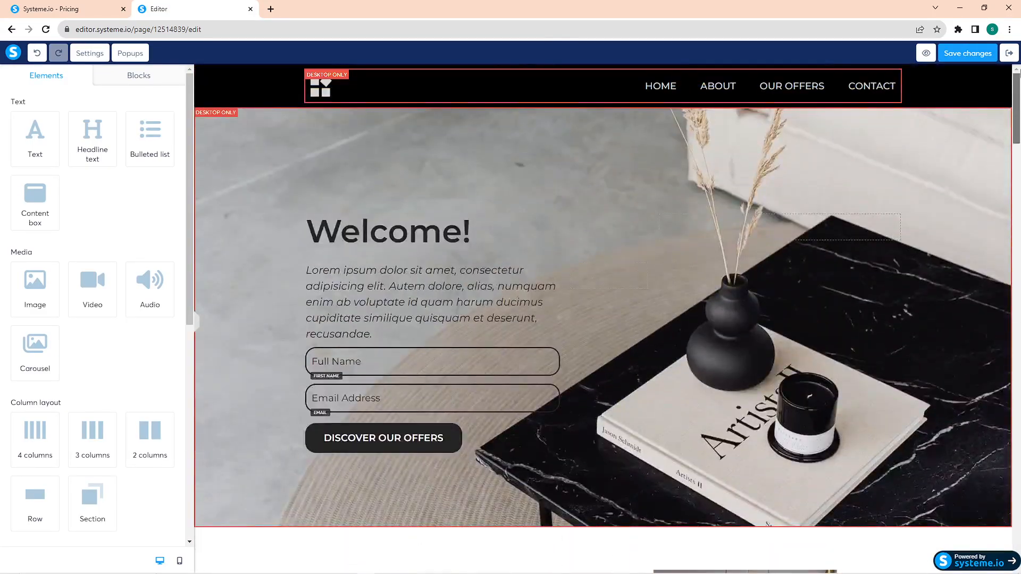
Step: Inspect the header section, the headline, the form field, the "DISCOVER OUR OFFERS" button and the navigation menu as editable elements
left_click(263, 88)
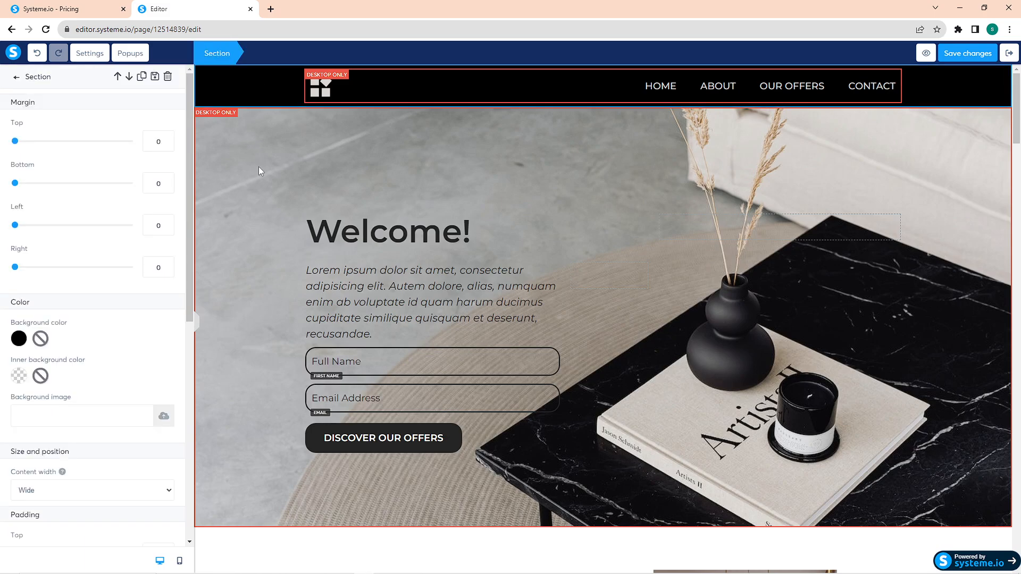
left_click(388, 234)
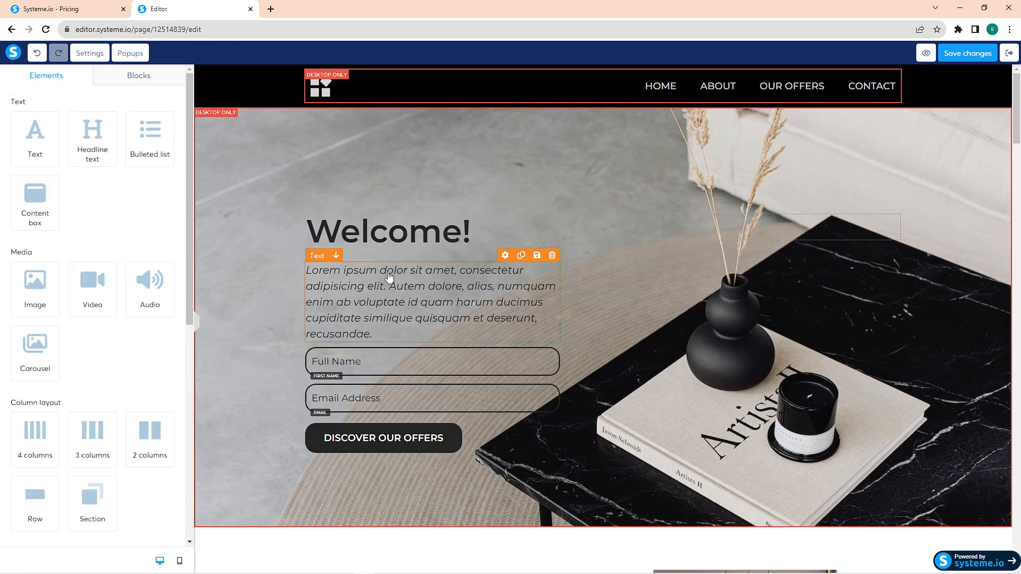
left_click(385, 362)
left_click(380, 445)
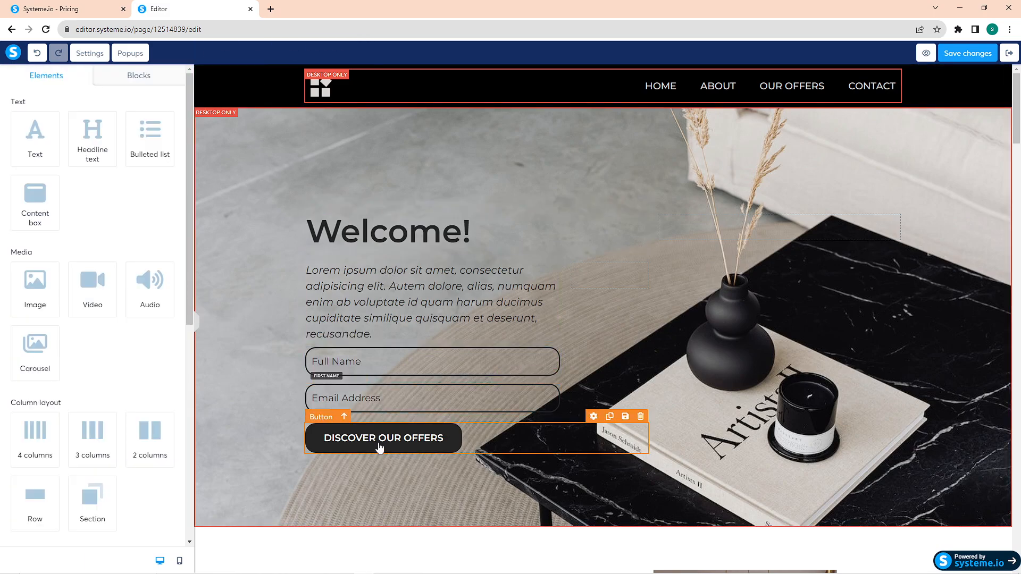
left_click(379, 447)
left_click(485, 89)
left_click(653, 92)
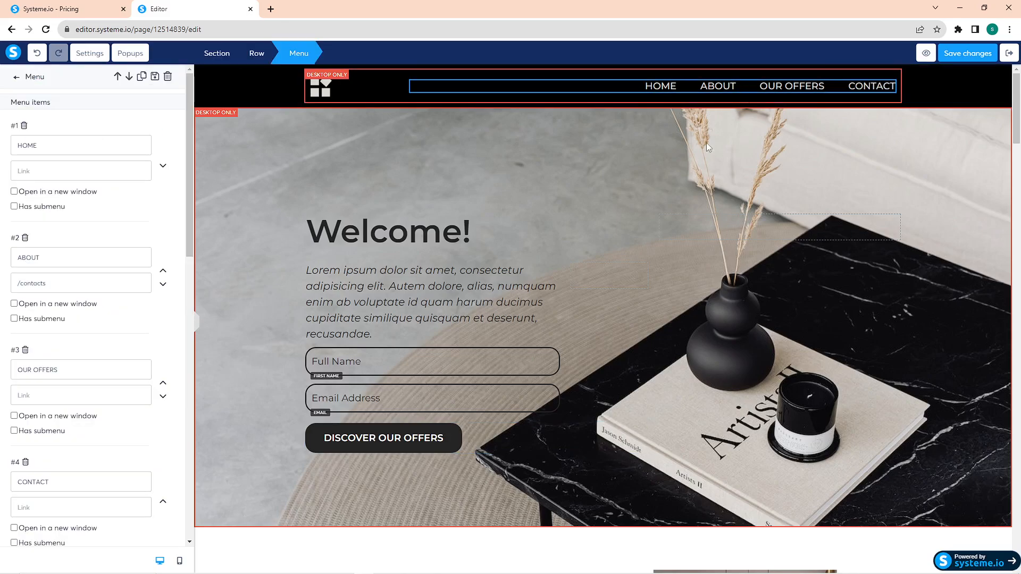
Step: Replace the "Welcome!" headline with "HI Sample", select the new text and look through its formatting settings
double_click(364, 232)
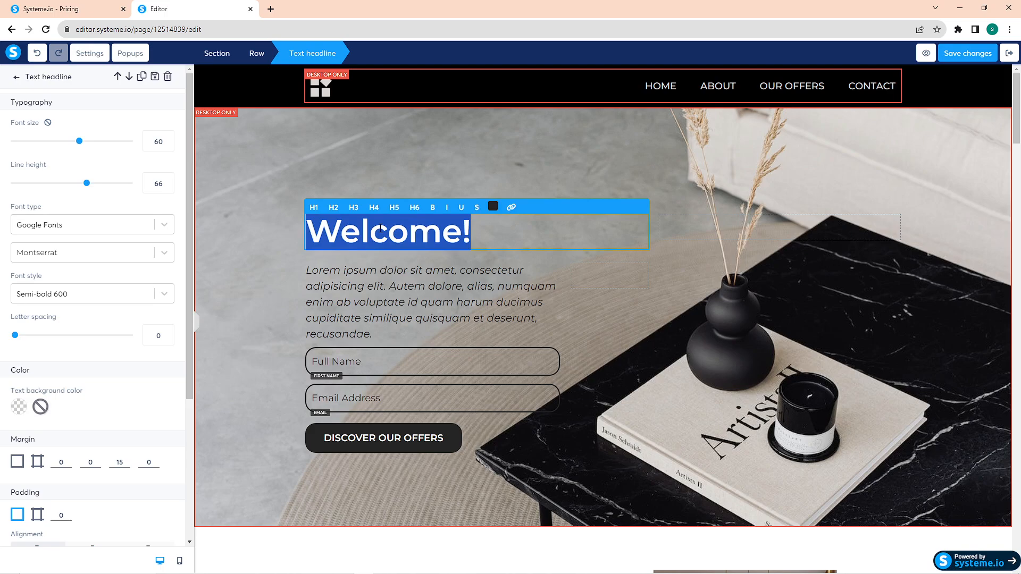
type("HI")
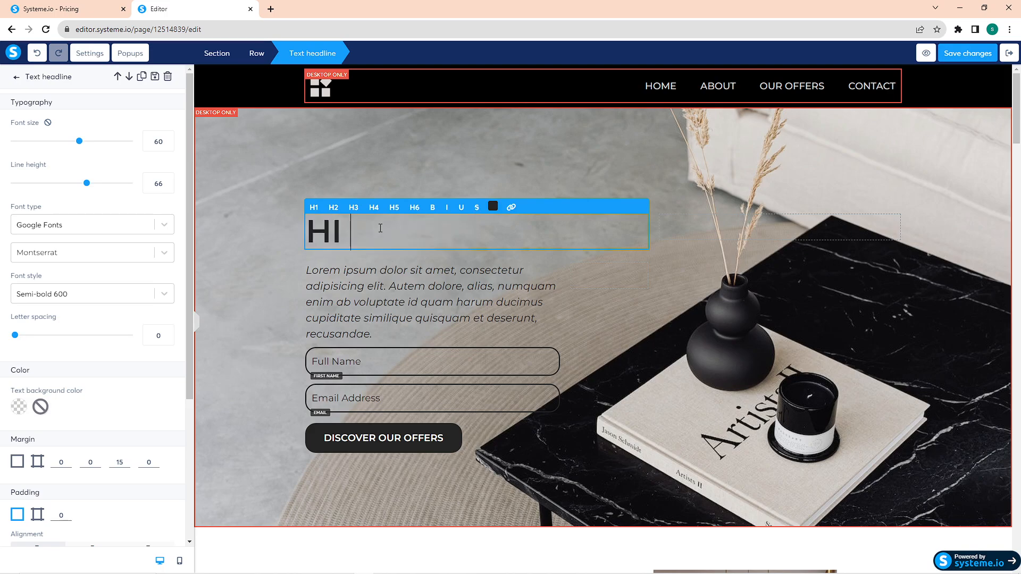
type(" Sample")
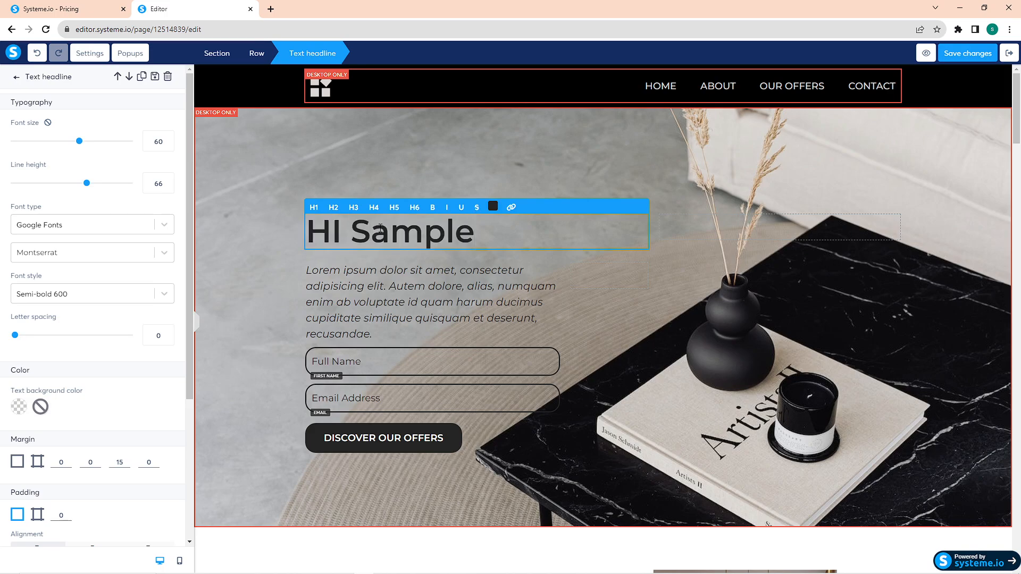
key("ctrl+a")
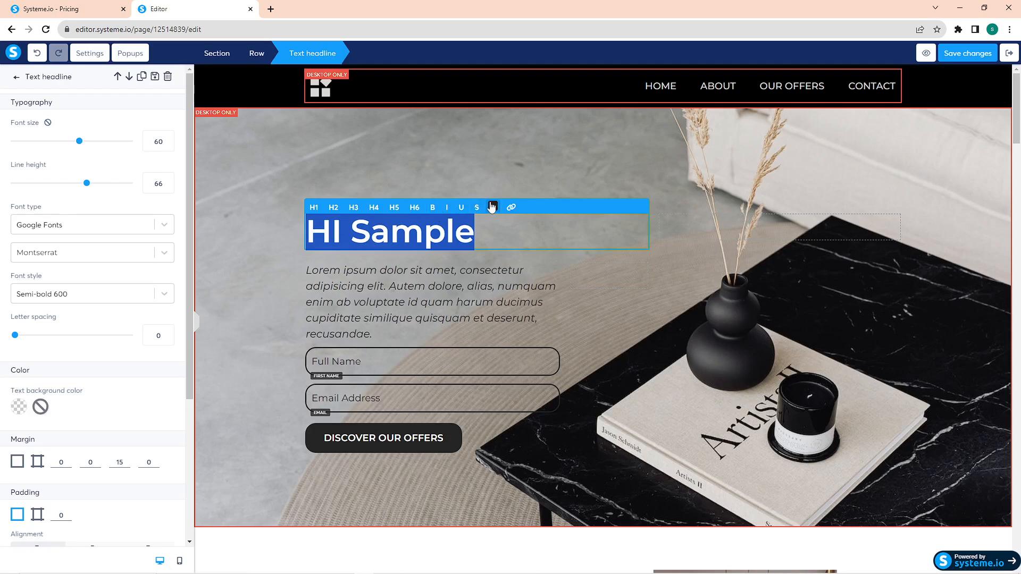
scroll(141, 292, "down", 4)
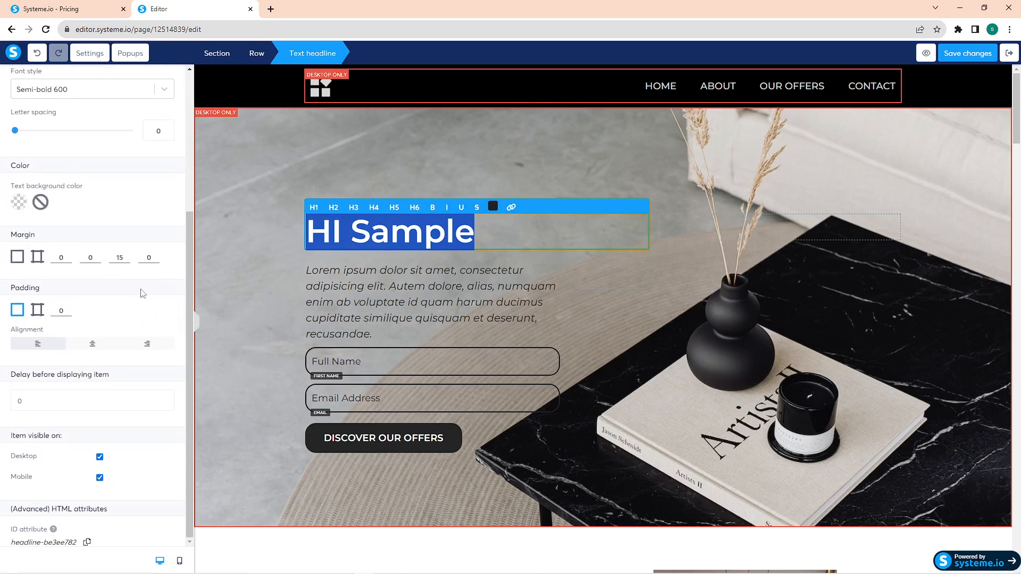
Step: Inspect the Email Address input's settings and the list of ready-made block categories
left_click_drag(190, 243, 192, 106)
left_click(346, 371)
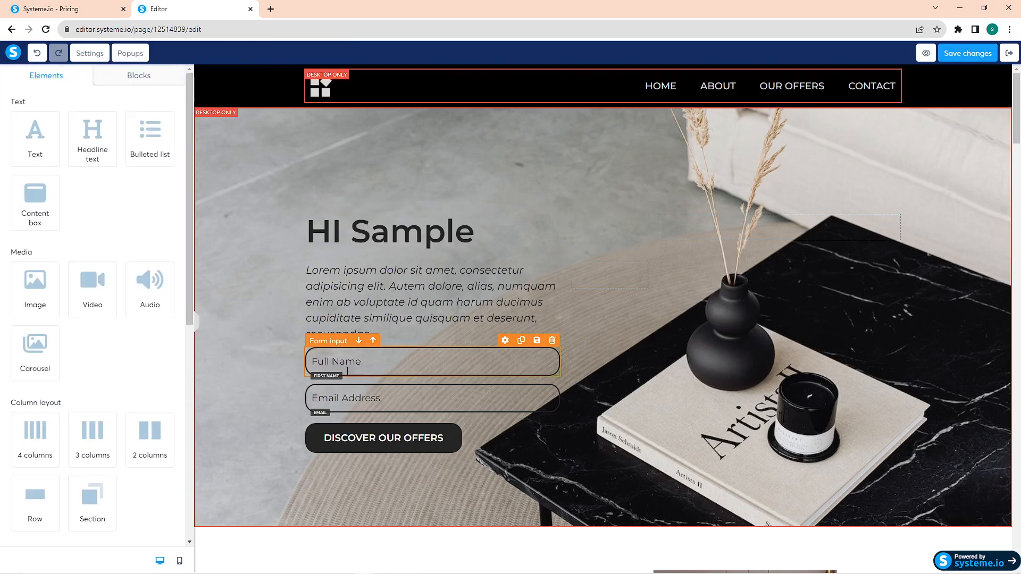
left_click(365, 398)
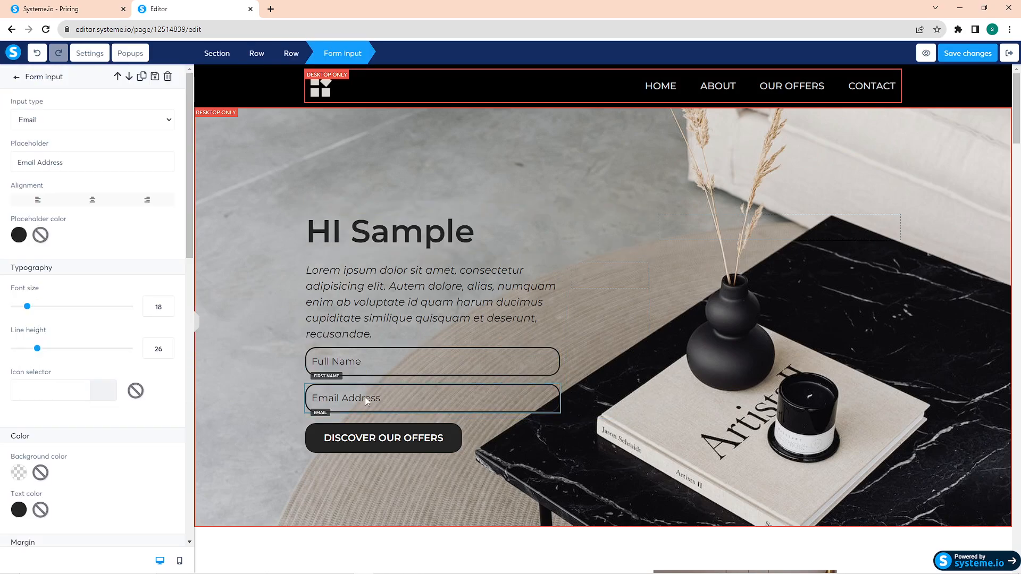
left_click(17, 79)
left_click(116, 78)
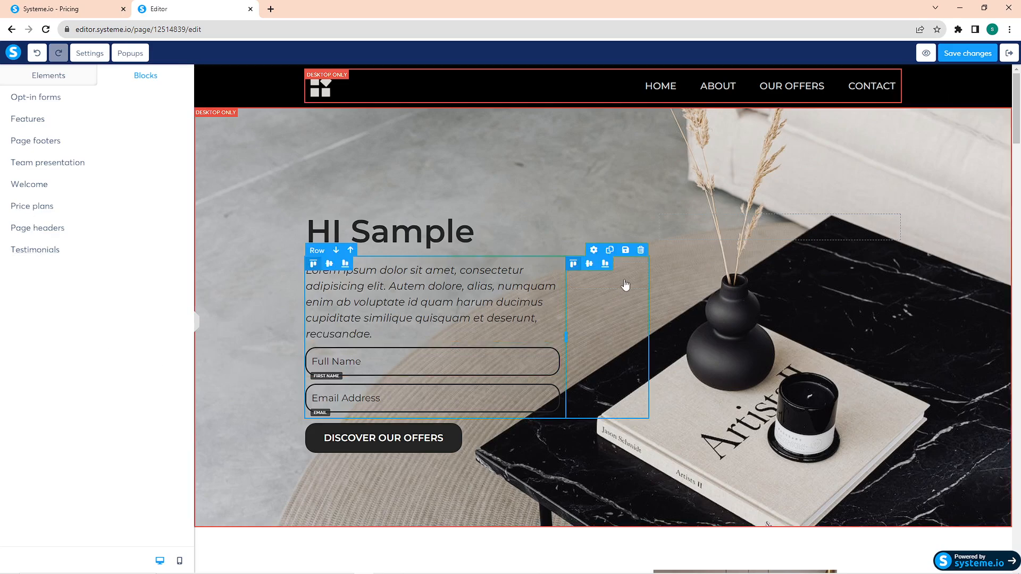
Step: Upload 1920x1080.jpg from the assets folder and insert it as the hero section's background image
left_click(603, 194)
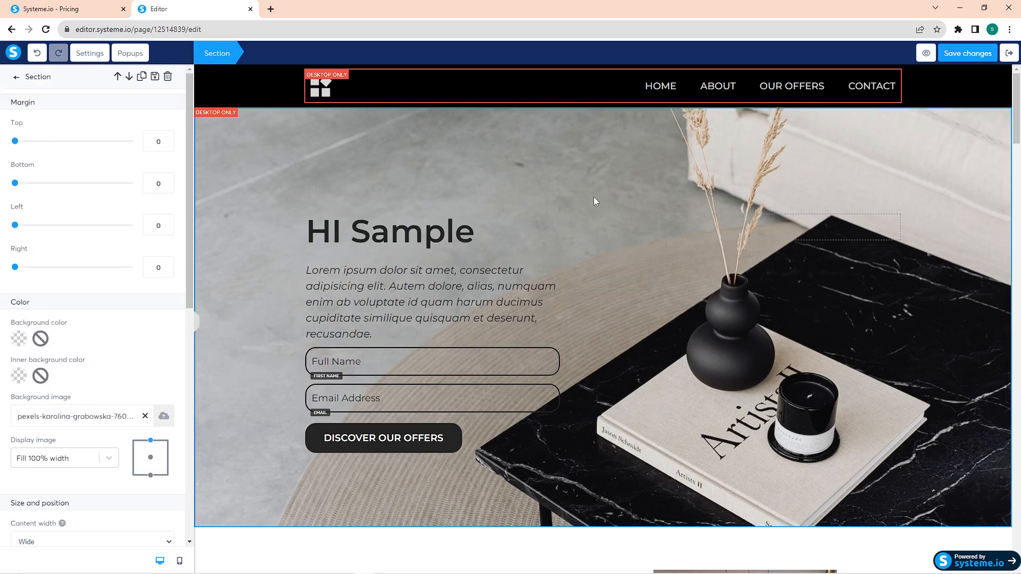
scroll(66, 405, "down", 1)
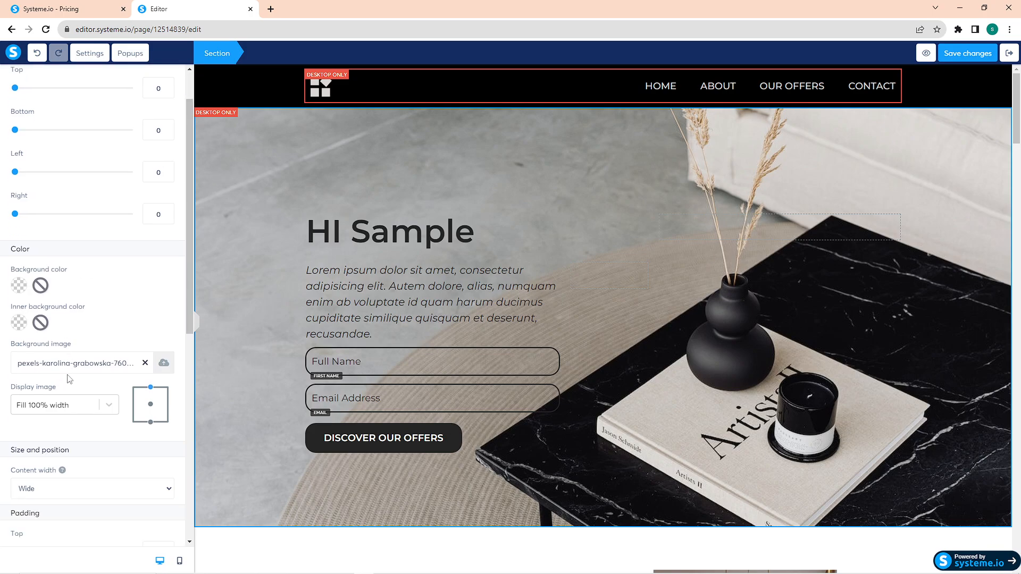
left_click(161, 363)
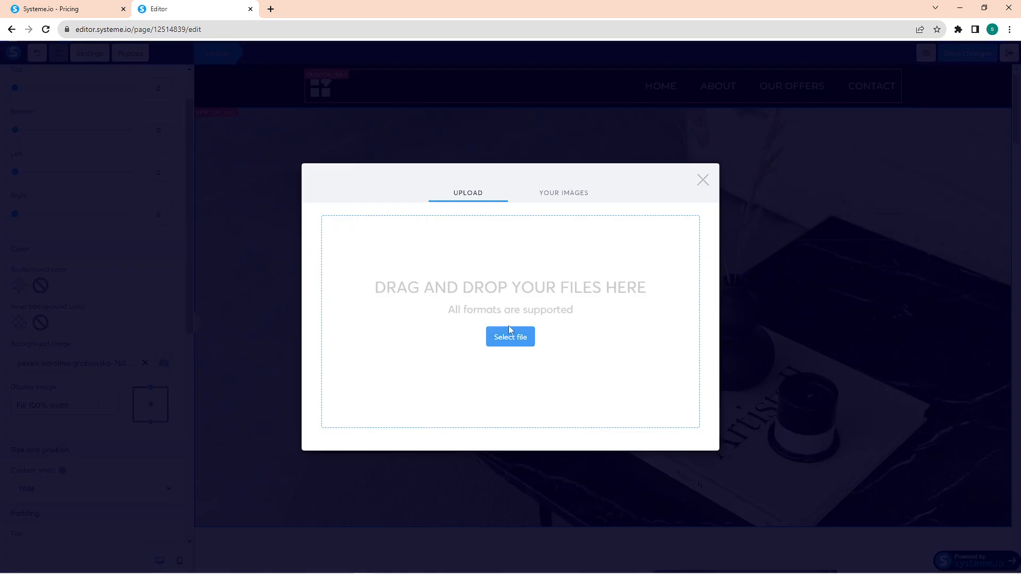
left_click(518, 340)
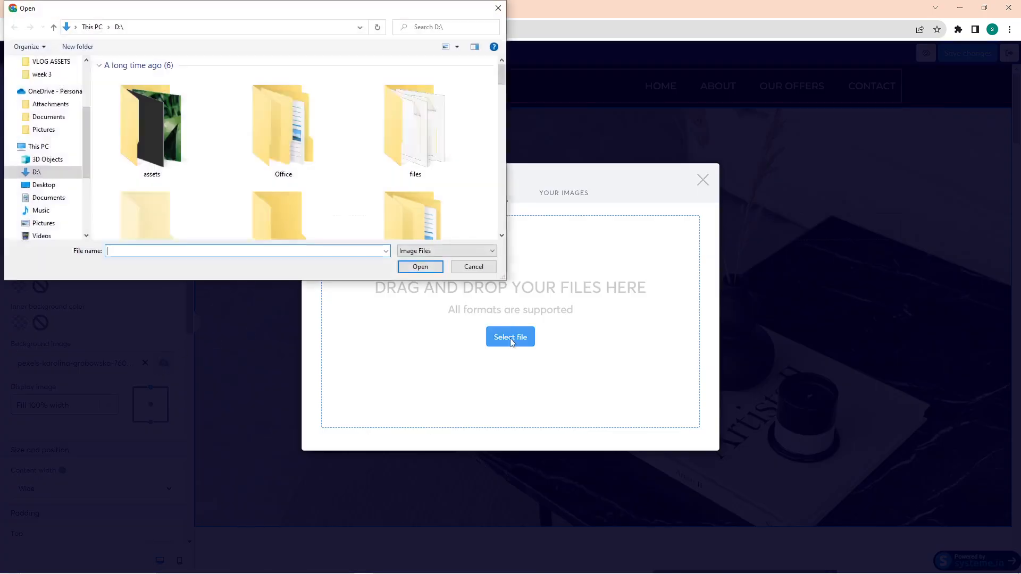
scroll(55, 211, "down", 2)
left_click(53, 192)
scroll(73, 138, "up", 2)
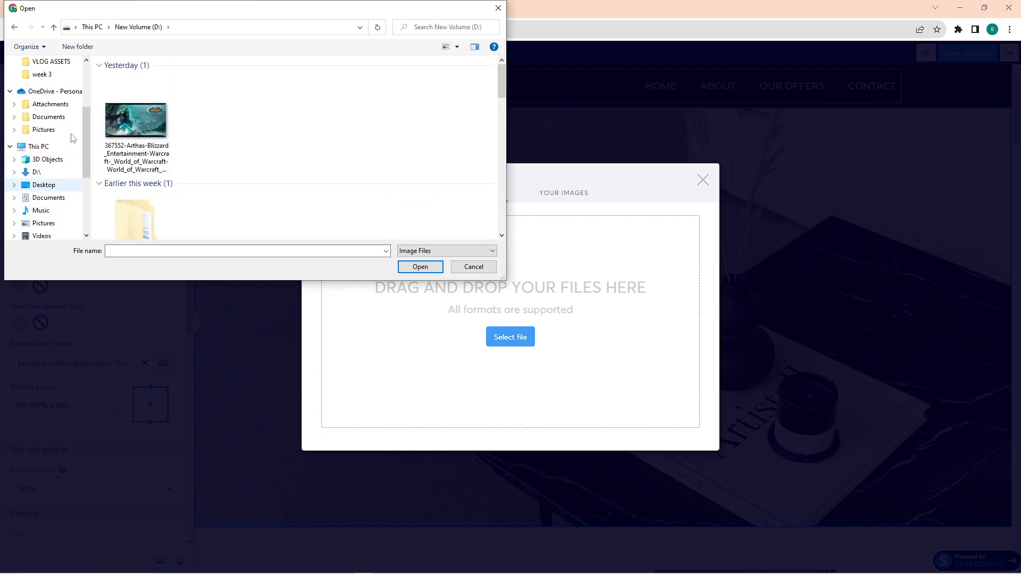
scroll(72, 138, "up", 1)
left_click(36, 184)
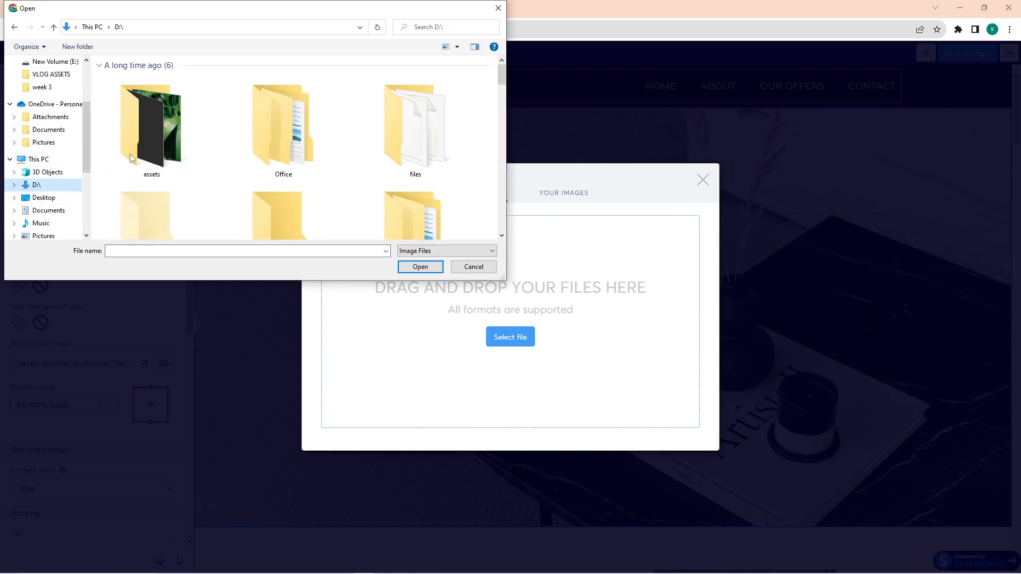
double_click(179, 117)
left_click(128, 99)
left_click(420, 266)
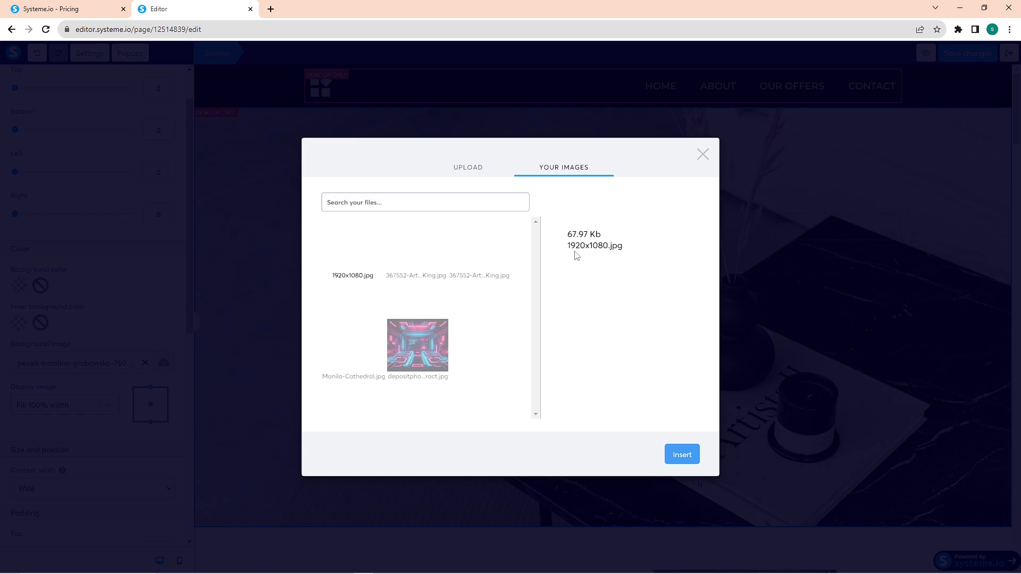
left_click(682, 454)
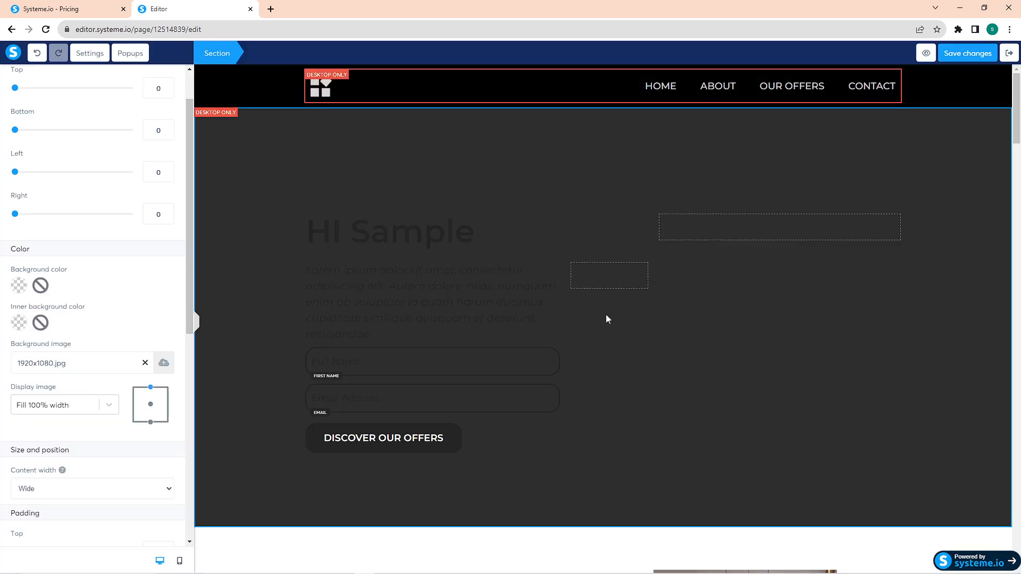
Step: Remove the hero section's background image and set its background color to light pink FCDDDD
left_click(145, 363)
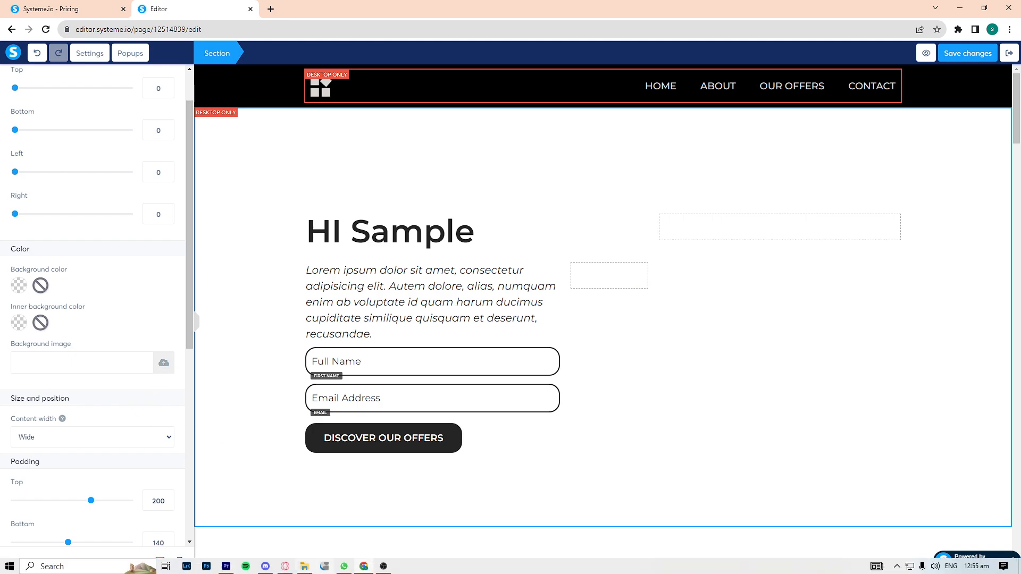
left_click(19, 285)
left_click(124, 301)
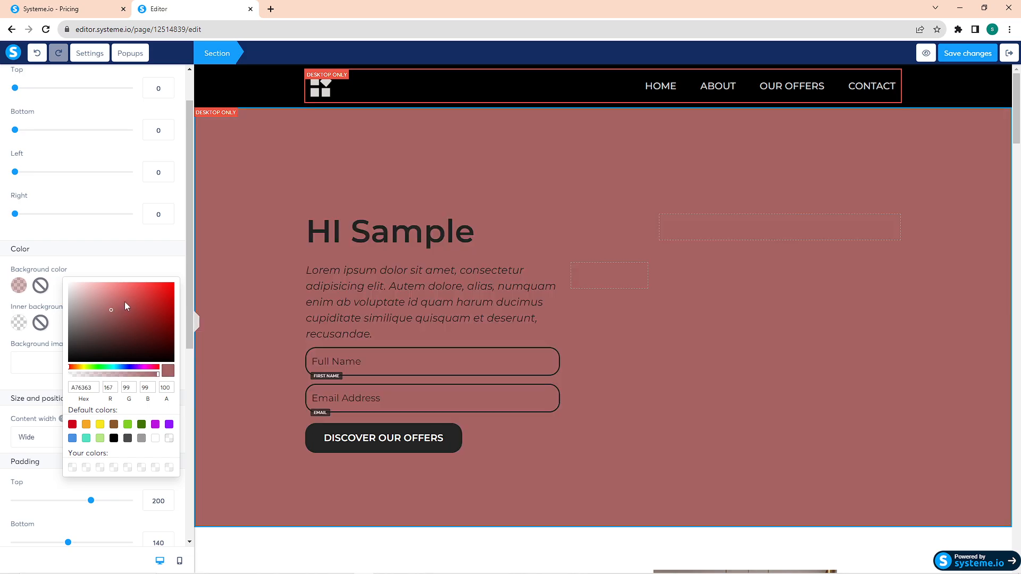
left_click(90, 294)
left_click(81, 282)
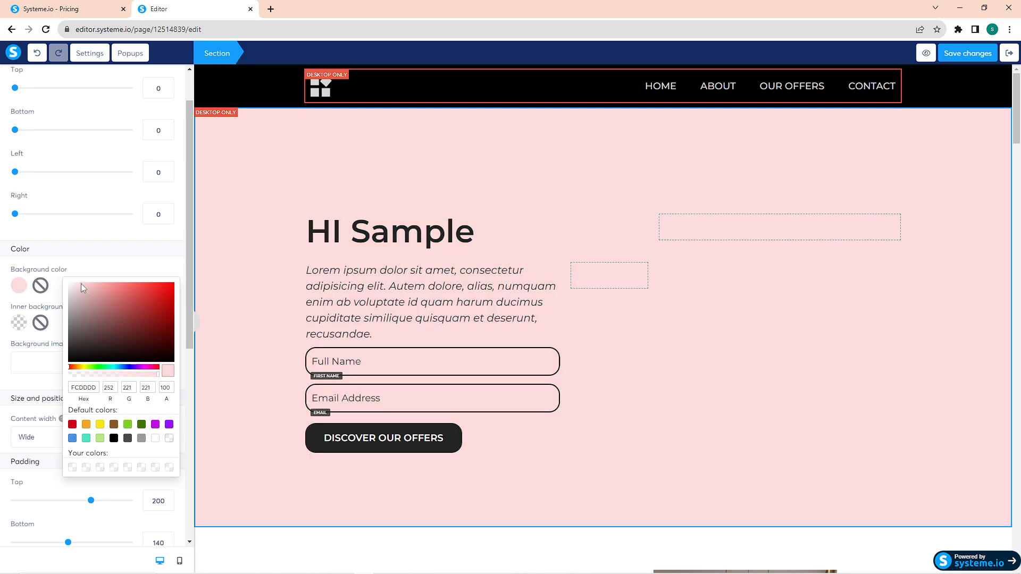
left_click(23, 367)
Step: Set the hero section's top padding to 107 and its bottom padding to 119
scroll(68, 392, "down", 6)
scroll(81, 379, "up", 6)
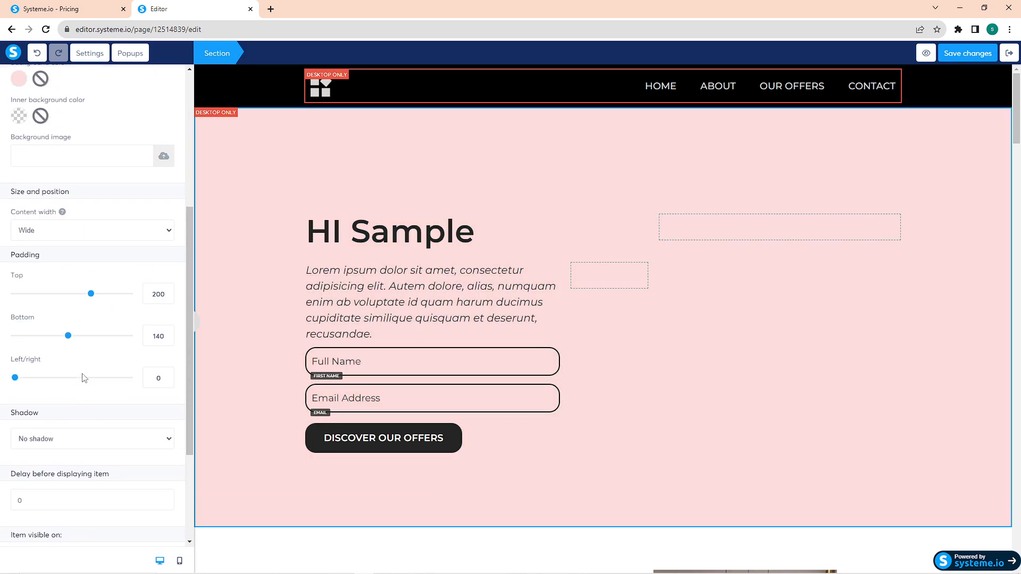
left_click_drag(80, 456, 55, 453)
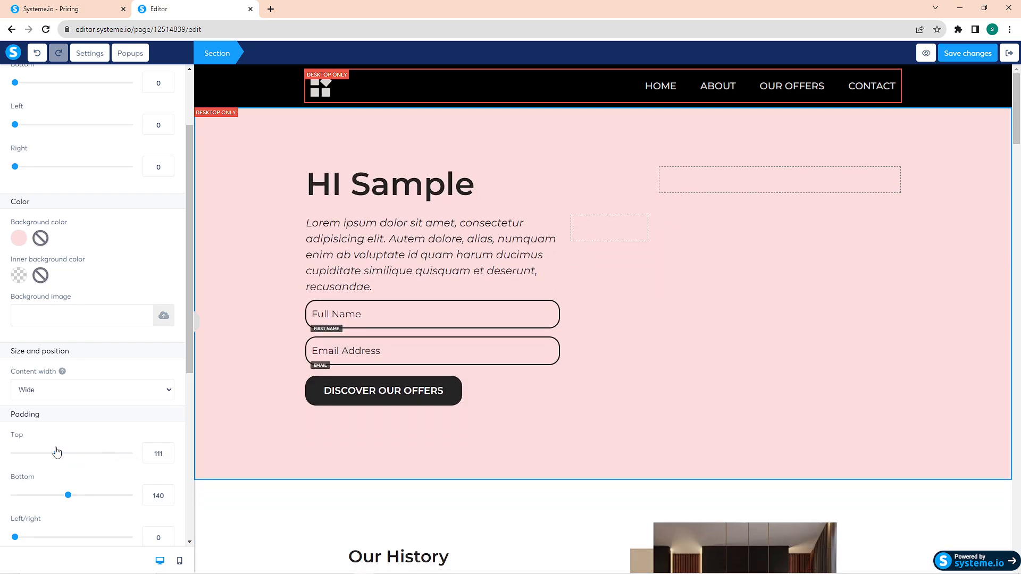
mouse_move(68, 495)
left_mouse_down()
mouse_move(104, 497)
mouse_move(60, 496)
left_mouse_up()
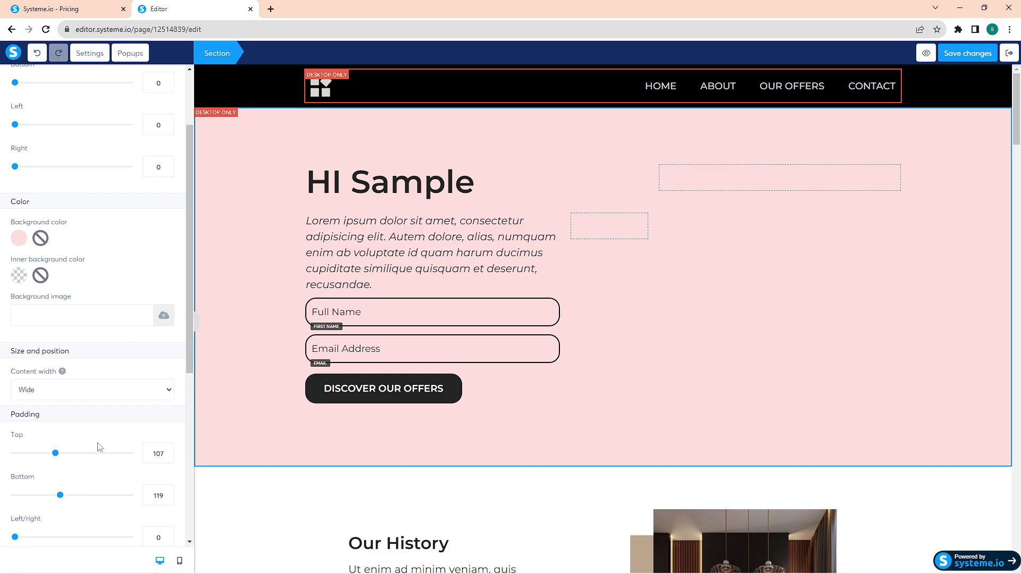
scroll(101, 447, "up", 1)
left_click(290, 220)
left_click(246, 247)
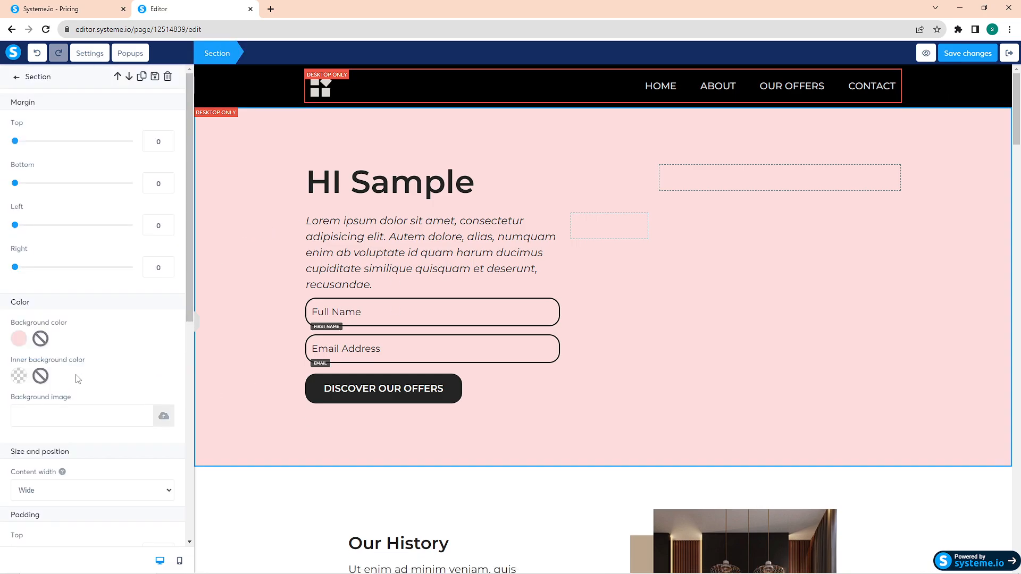
Step: Apply the Mid shadow option to the hero section and deselect it
scroll(79, 383, "down", 7)
left_click(80, 279)
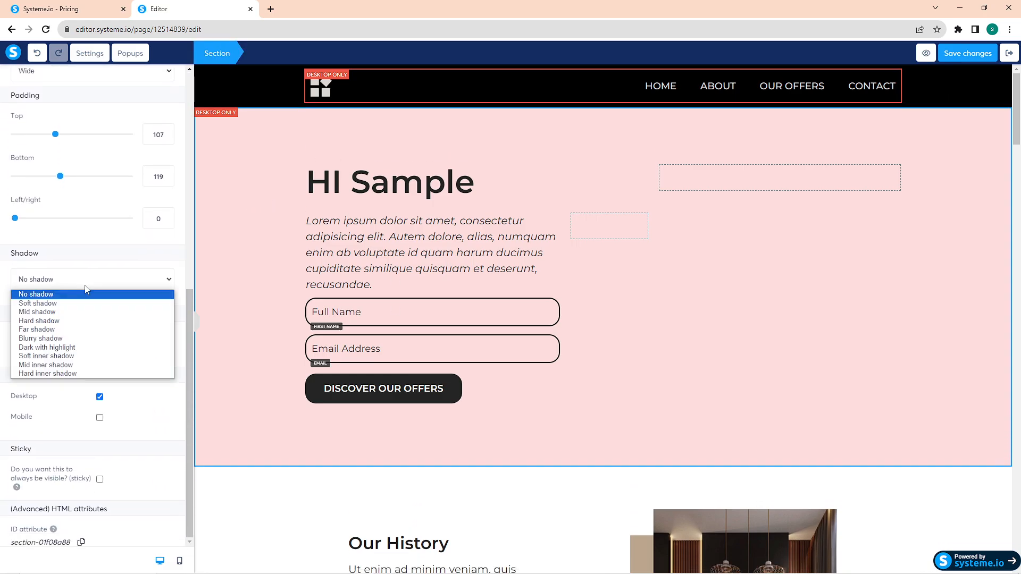
left_click(68, 313)
left_click(207, 490)
left_click(238, 503)
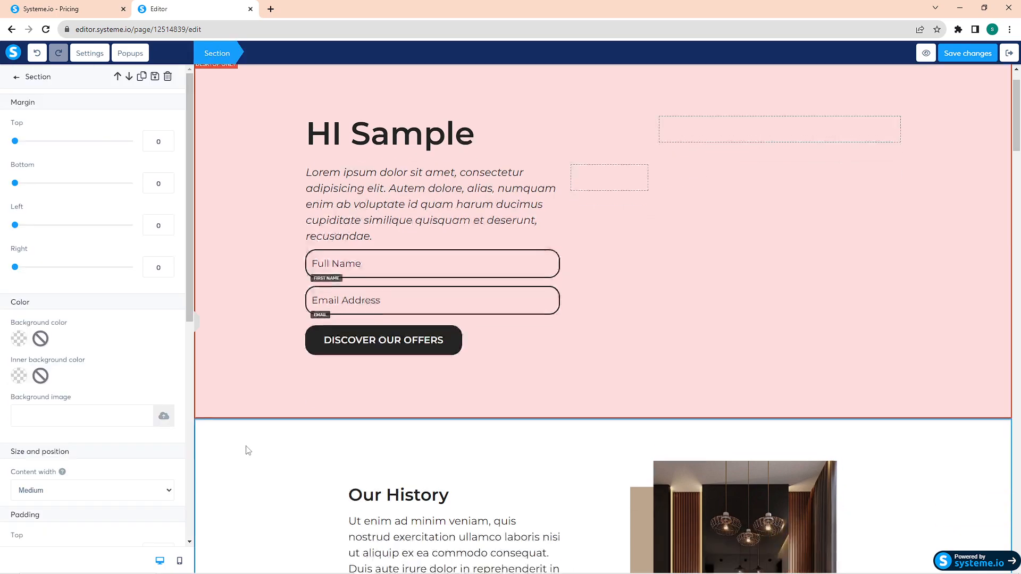
left_click(990, 140)
scroll(990, 141, "up", 8)
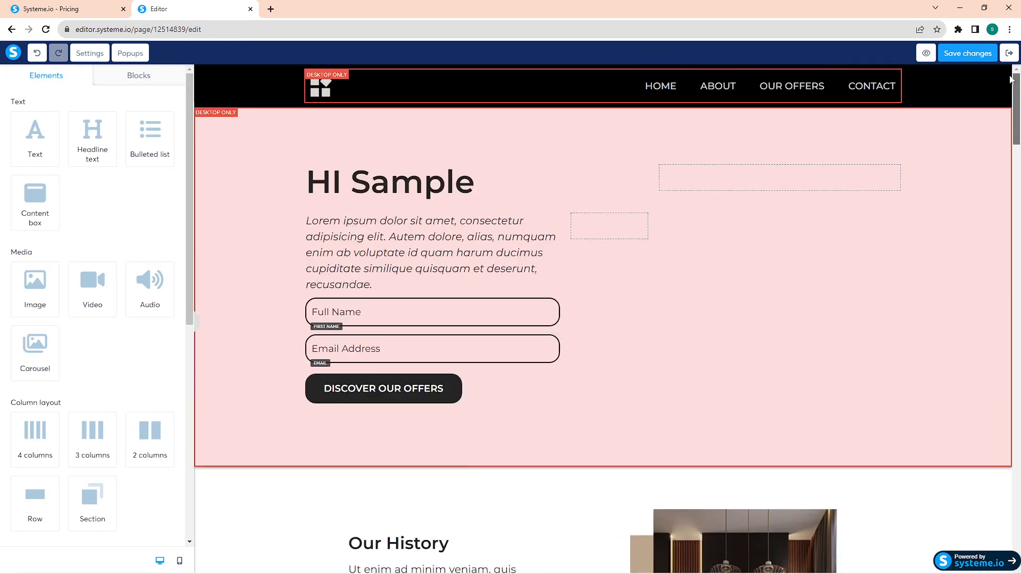
Step: Replace the hero section's placeholder paragraph with "Sentence"
triple_click(374, 251)
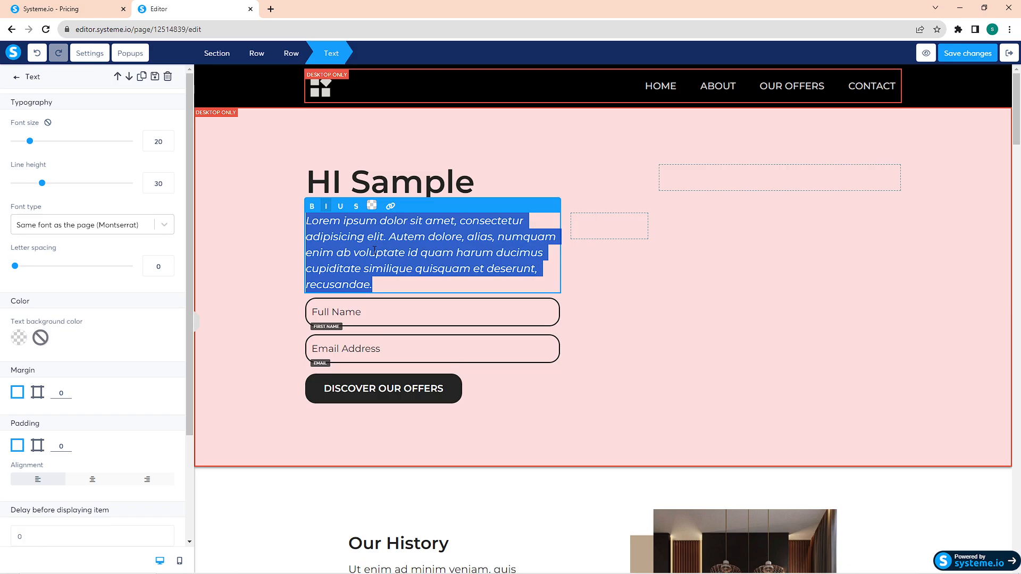
key("BackSpace")
type("Sentence")
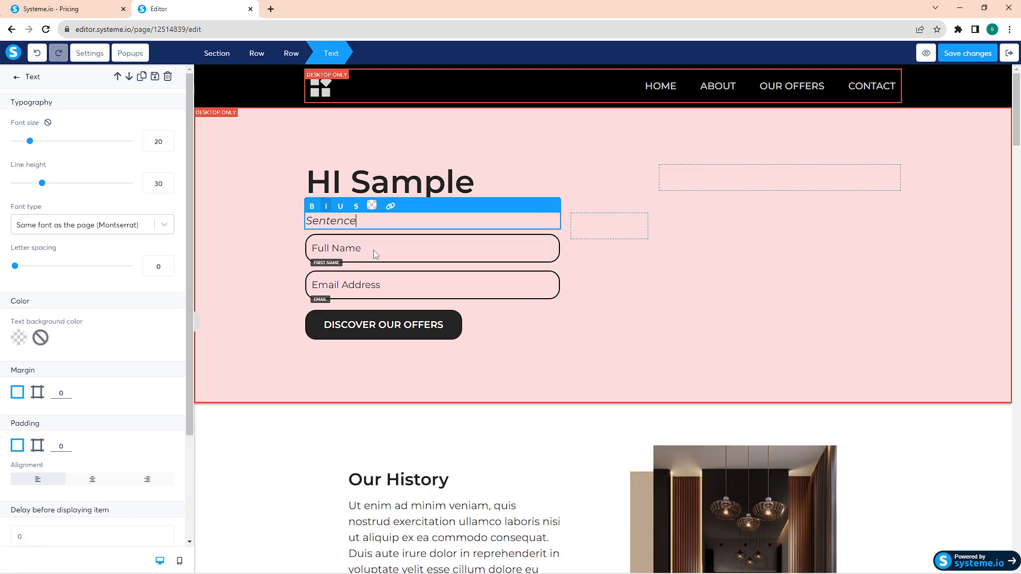
Step: Try strikethrough formatting on the "Sentence" text and take it off again
key("ctrl+a")
left_click(355, 206)
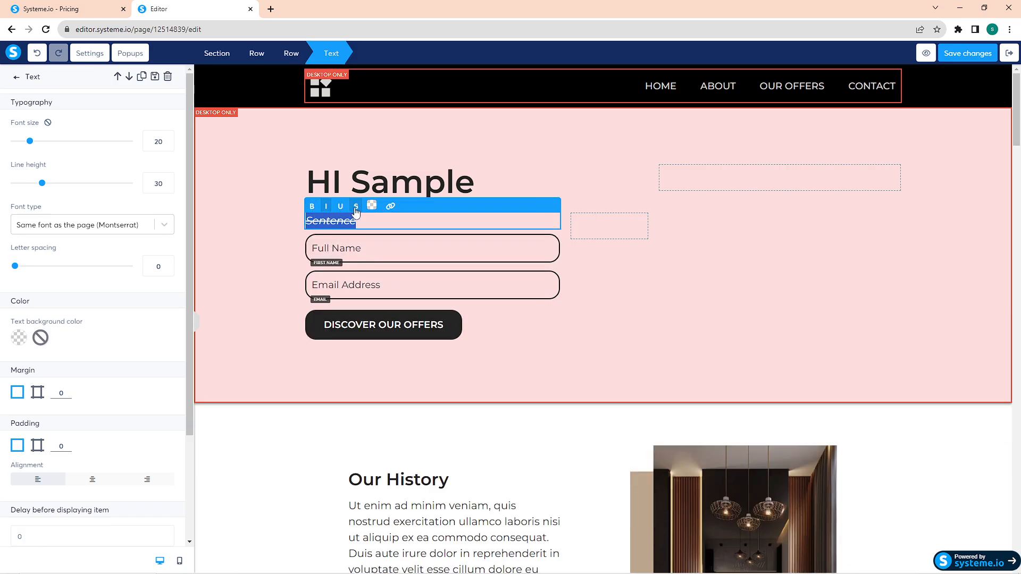
left_click(356, 207)
Step: Set the "Sentence" text color to a near-black shade and check the link option
left_click(372, 205)
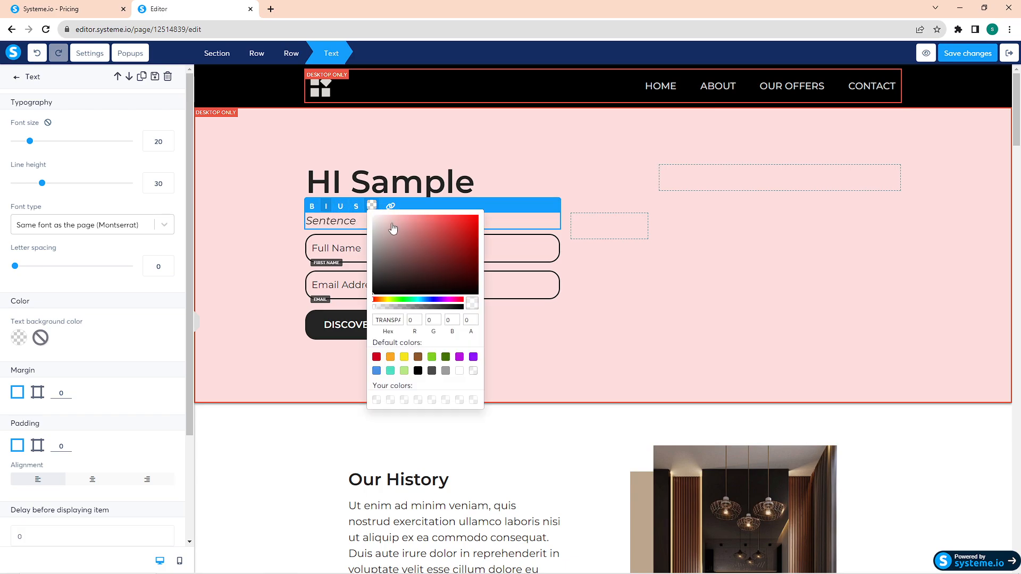
mouse_move(374, 294)
left_mouse_down()
mouse_move(389, 281)
mouse_move(376, 287)
left_mouse_up()
left_click(391, 207)
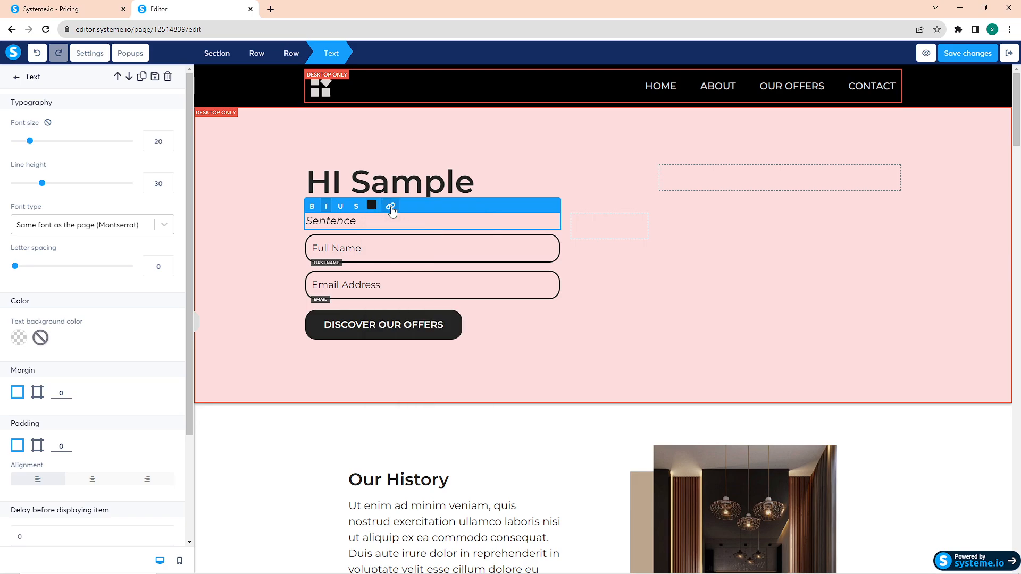
left_click(391, 207)
left_click(426, 225)
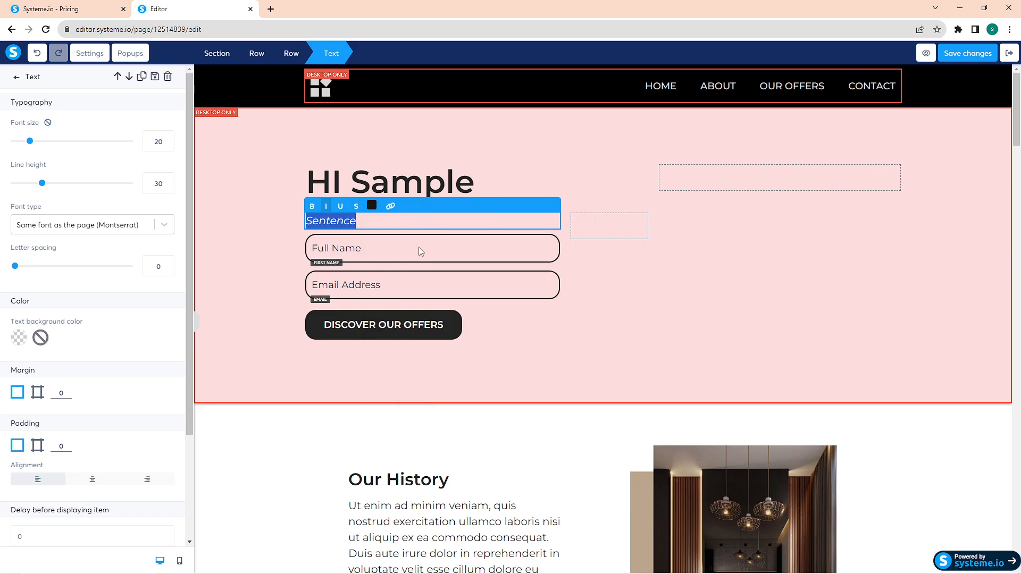
Step: Set the "Sentence" text's font size to 19 with a line height of 30
left_click(418, 251)
left_click(380, 219)
mouse_move(31, 143)
left_mouse_down()
mouse_move(66, 145)
mouse_move(30, 149)
left_mouse_up()
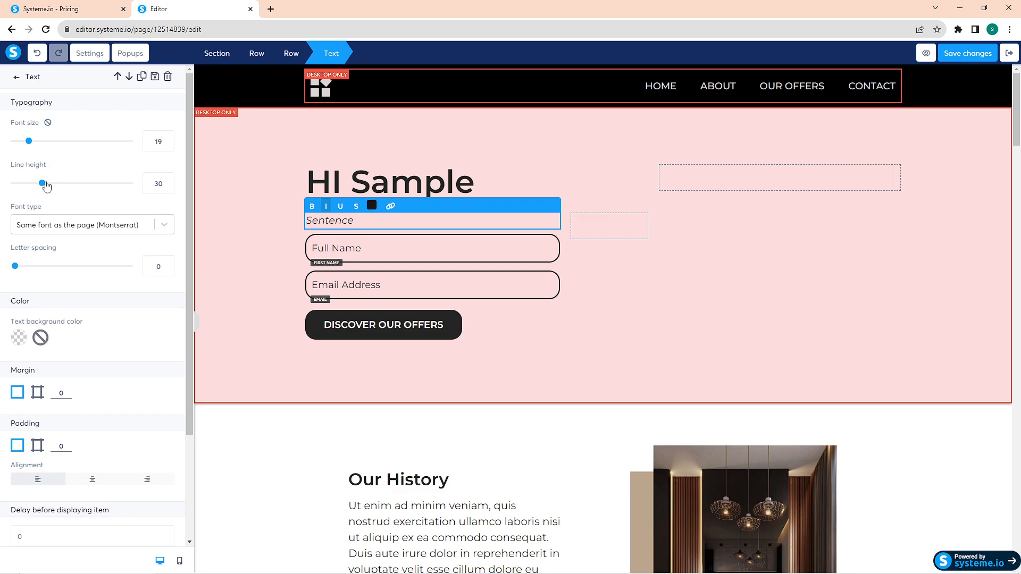
mouse_move(46, 185)
left_mouse_down()
mouse_move(68, 185)
mouse_move(44, 185)
left_mouse_up()
Step: Try a web safe font on the "Sentence" text and return it to the page's Montserrat font
left_click(150, 228)
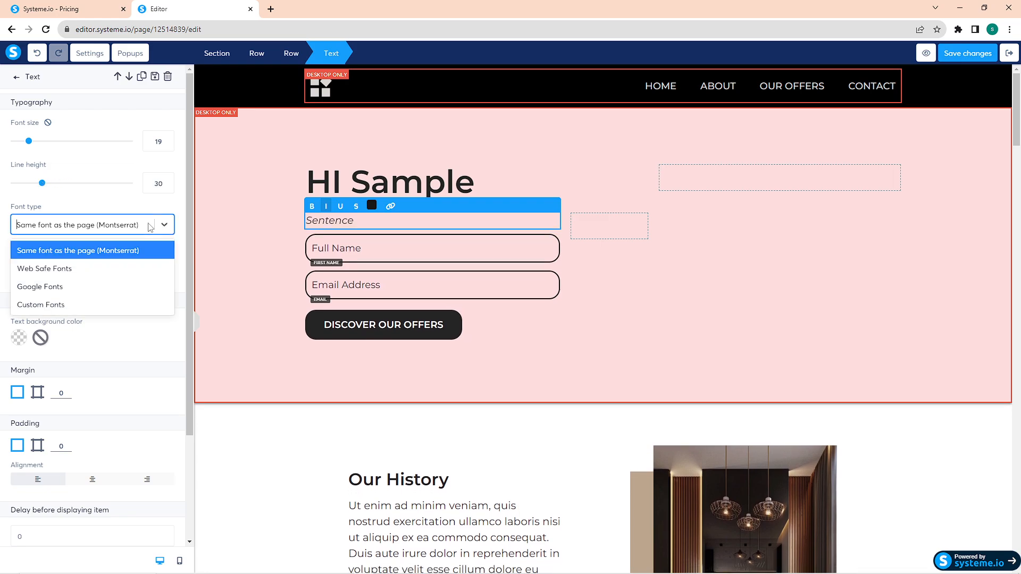
left_click(101, 269)
left_click(101, 254)
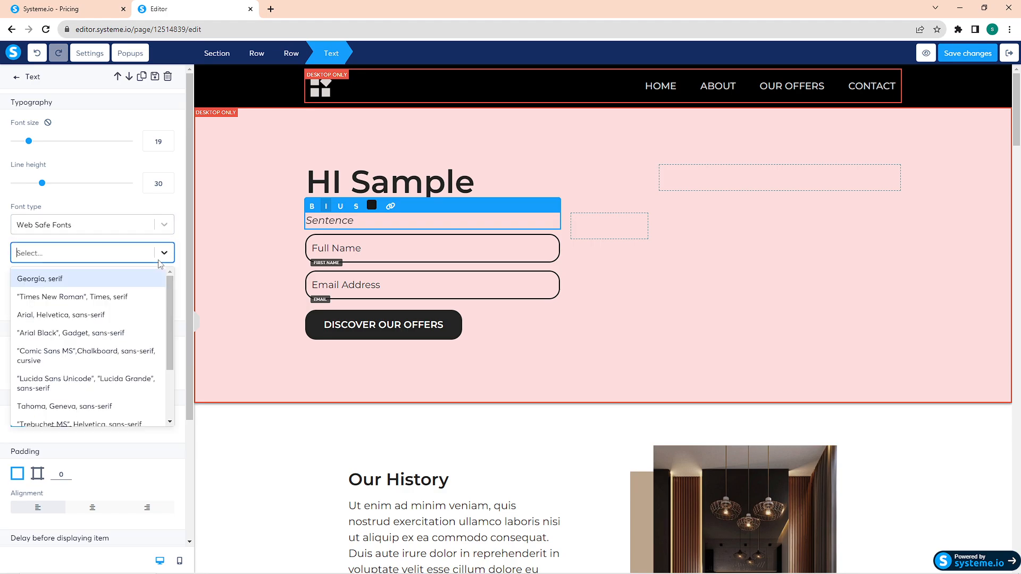
scroll(74, 342, "down", 2)
left_click(75, 342)
left_click(125, 226)
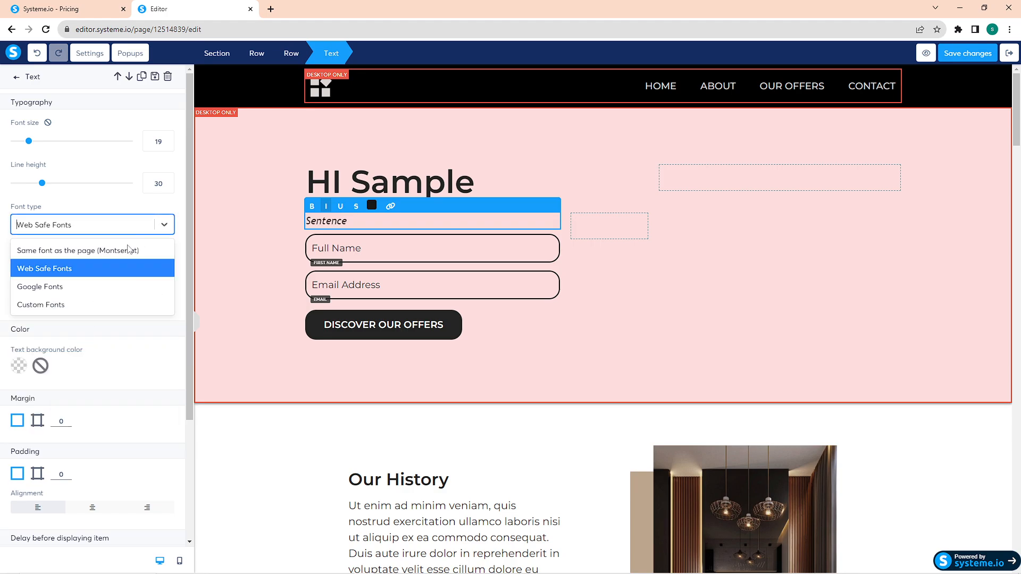
left_click(124, 249)
Step: Switch the "Sentence" text's font type to Google Fonts and choose Source Code Pro
left_click(136, 226)
left_click(94, 286)
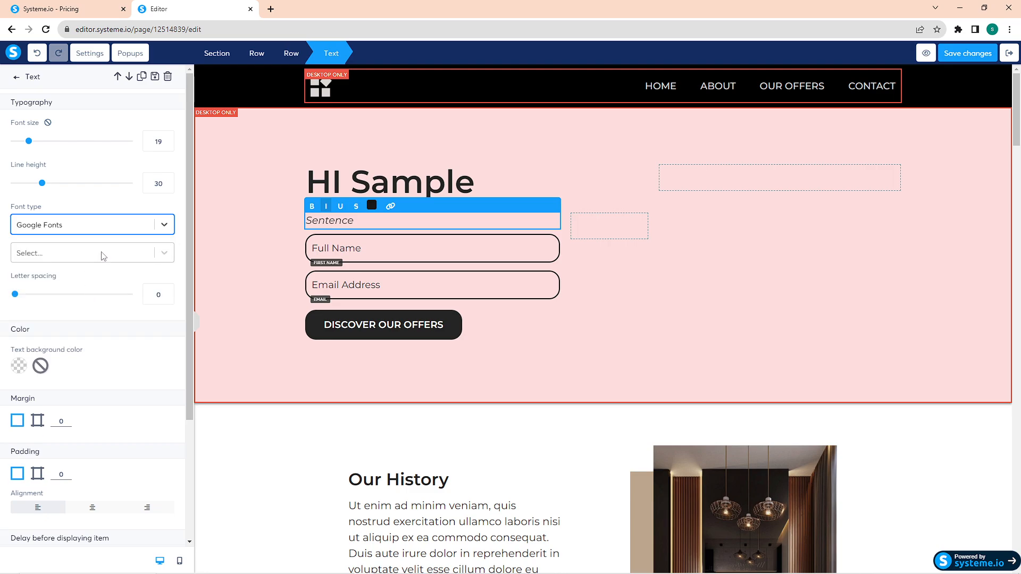
left_click(101, 254)
scroll(71, 332, "down", 5)
left_click(74, 343)
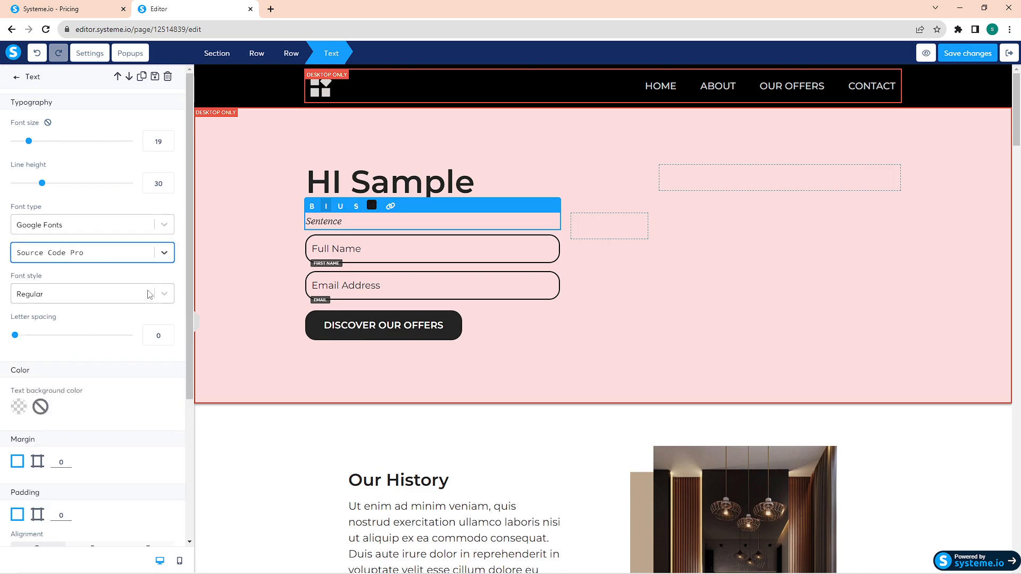
Step: Change the "Sentence" text's Google font to Oswald with the Light 300 font style
scroll(160, 250, "down", 1)
left_click(162, 201)
left_click(80, 335)
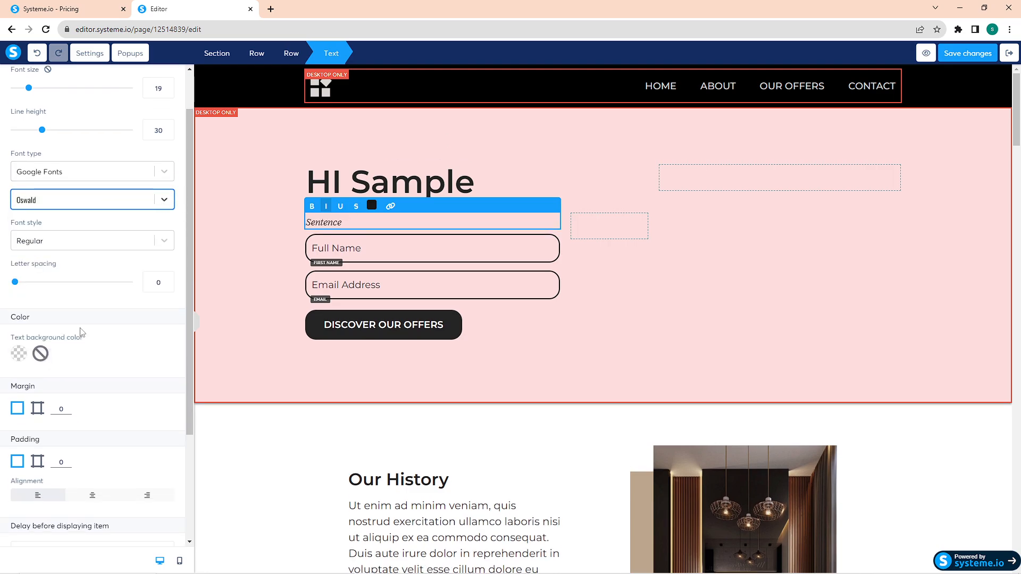
left_click(119, 248)
left_click(122, 283)
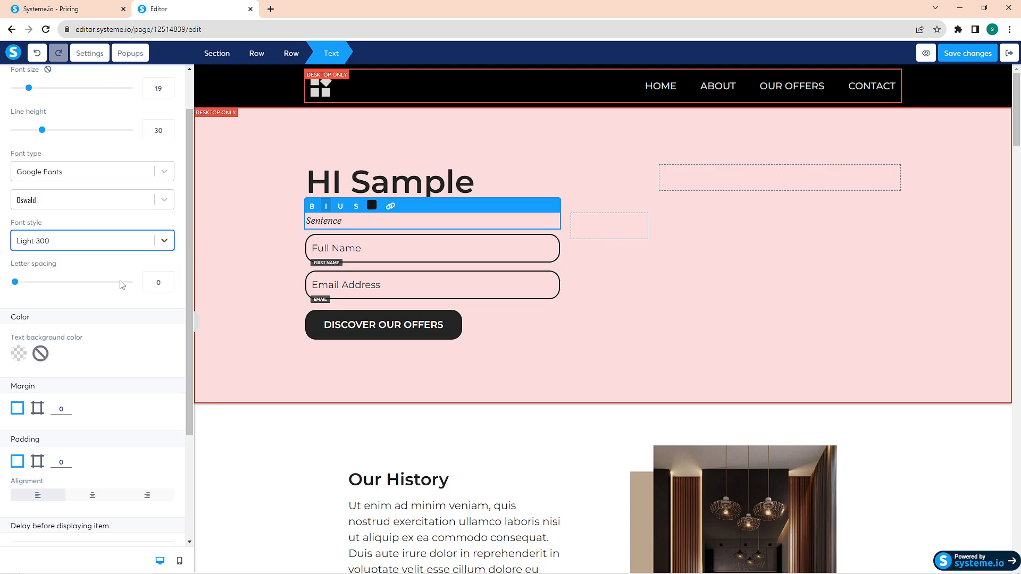
Step: Try a letter spacing of 10 on the "Sentence" text, reset it to 0, and set its text background color to B97E7E
left_click_drag(69, 283, 178, 285)
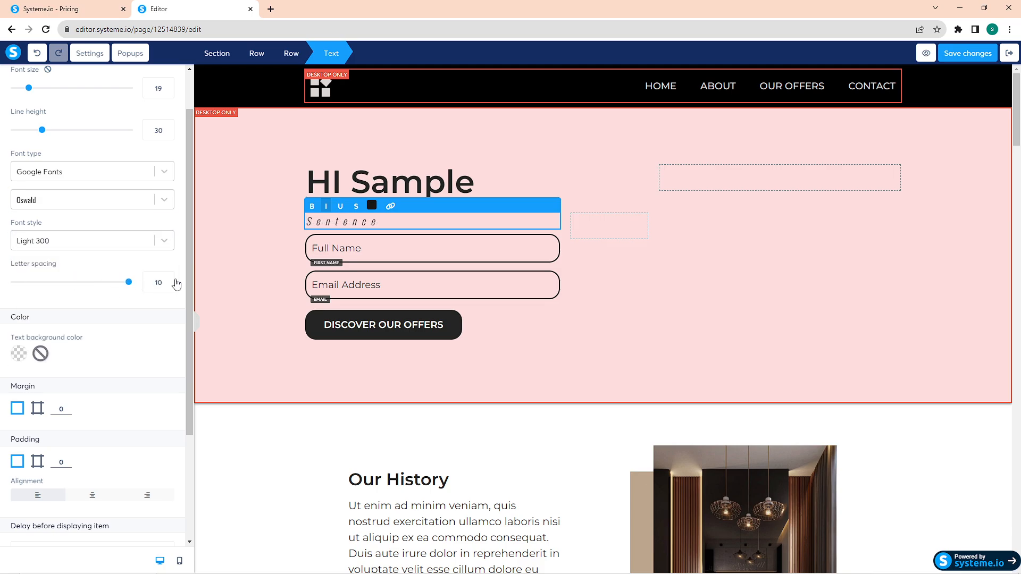
left_click_drag(79, 288, 2, 282)
scroll(78, 337, "down", 3)
left_click(21, 204)
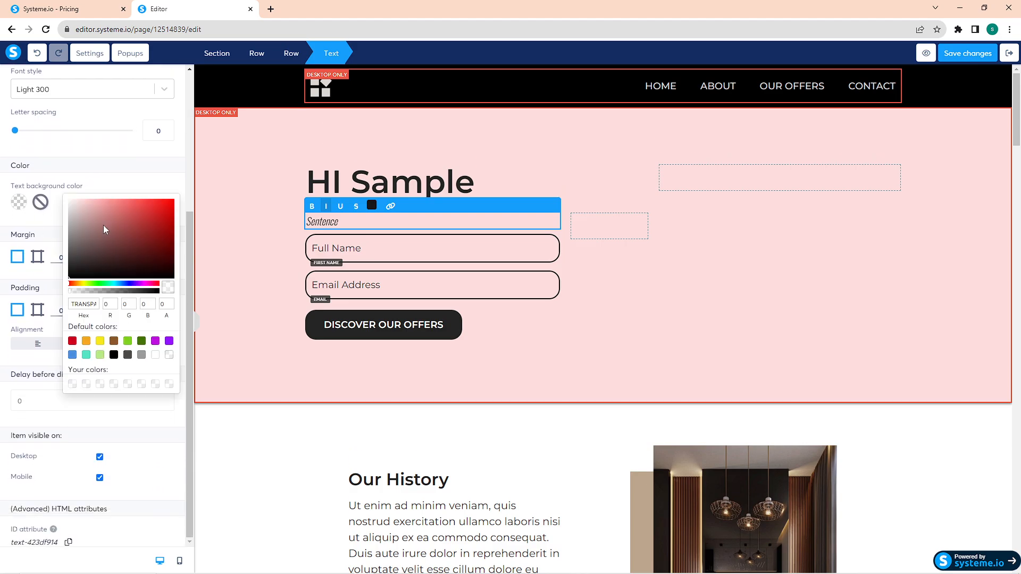
mouse_move(103, 225)
left_mouse_down()
mouse_move(158, 201)
mouse_move(94, 215)
mouse_move(100, 205)
mouse_move(102, 220)
left_mouse_up()
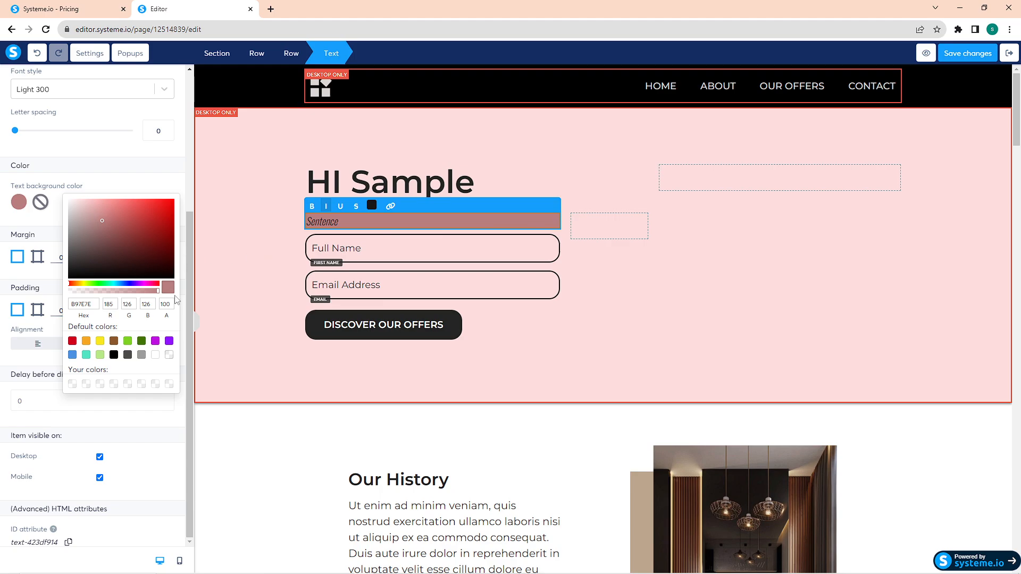
left_click(50, 226)
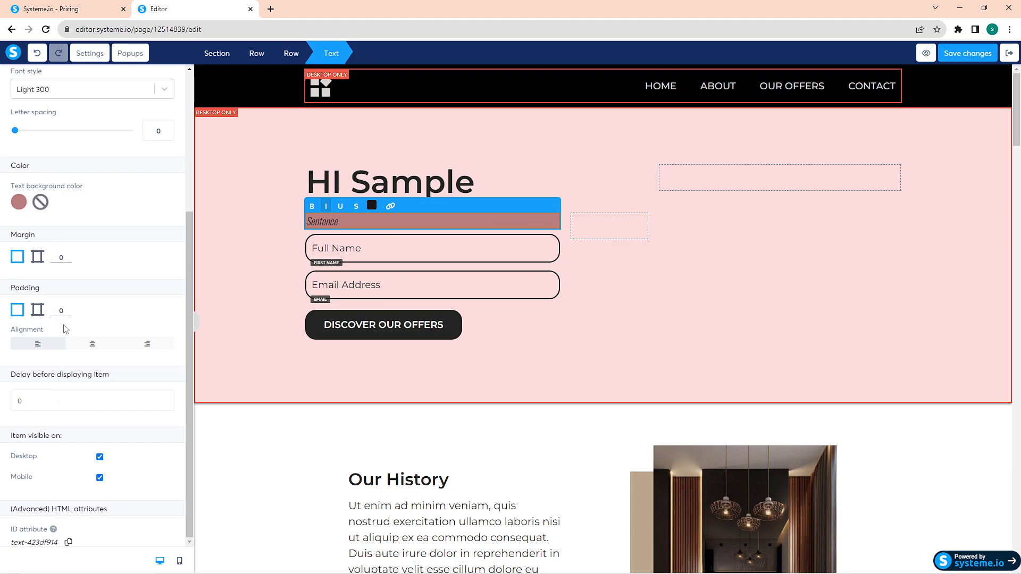
Step: Switch the "Sentence" text's margin and padding to individual sides and try its alignment and desktop visibility options, keeping it left-aligned and visible
left_click(36, 257)
left_click(38, 311)
left_click(92, 345)
left_click(143, 345)
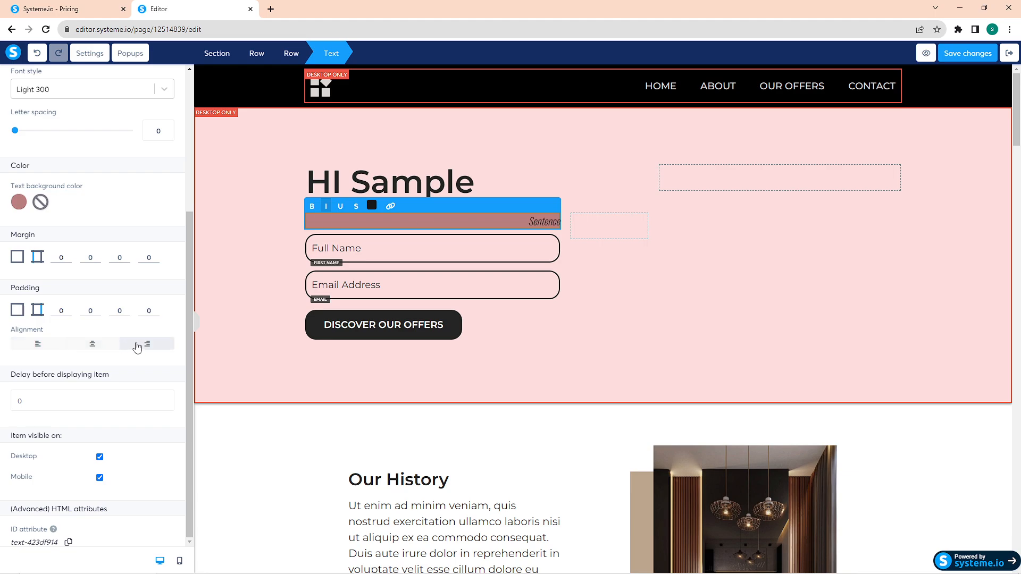
left_click(37, 345)
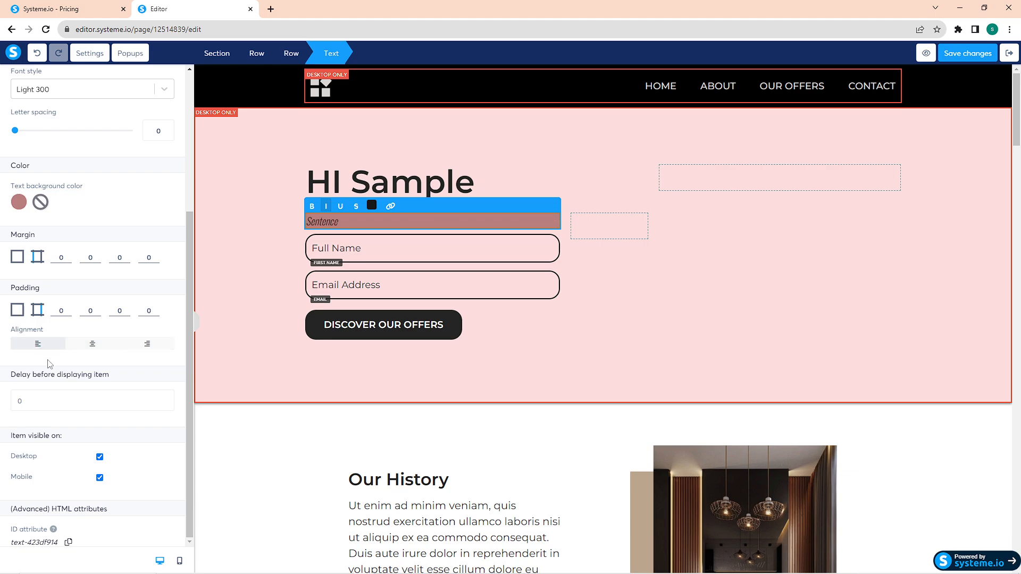
left_click(99, 457)
left_click(99, 457)
left_click(612, 198)
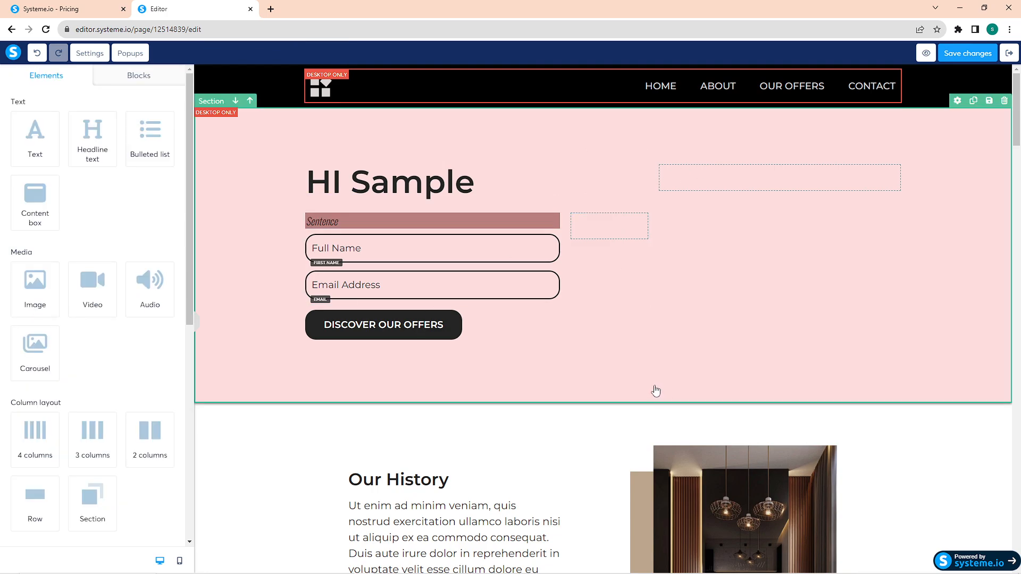
left_click(630, 385)
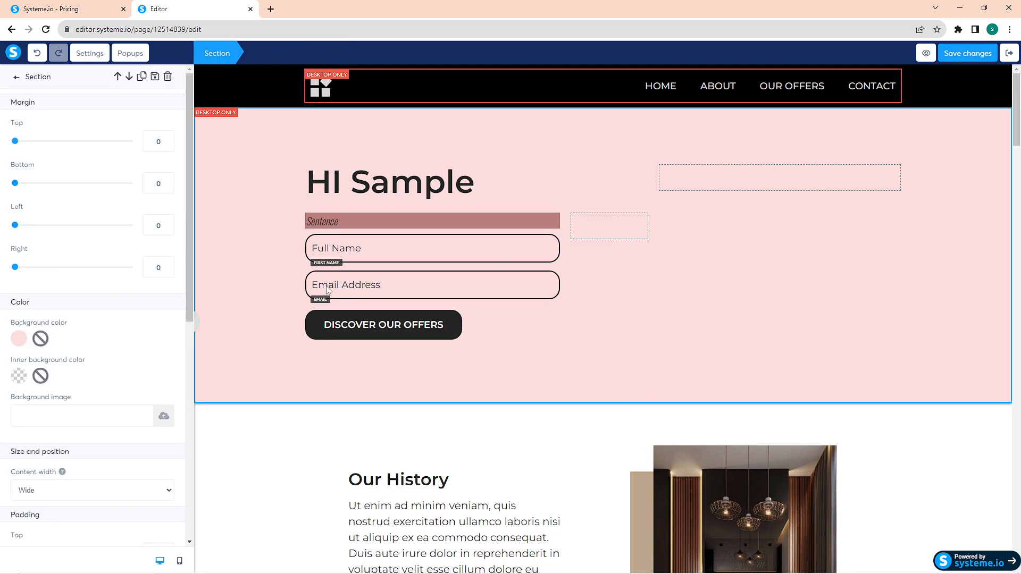
left_click(333, 245)
left_click(348, 292)
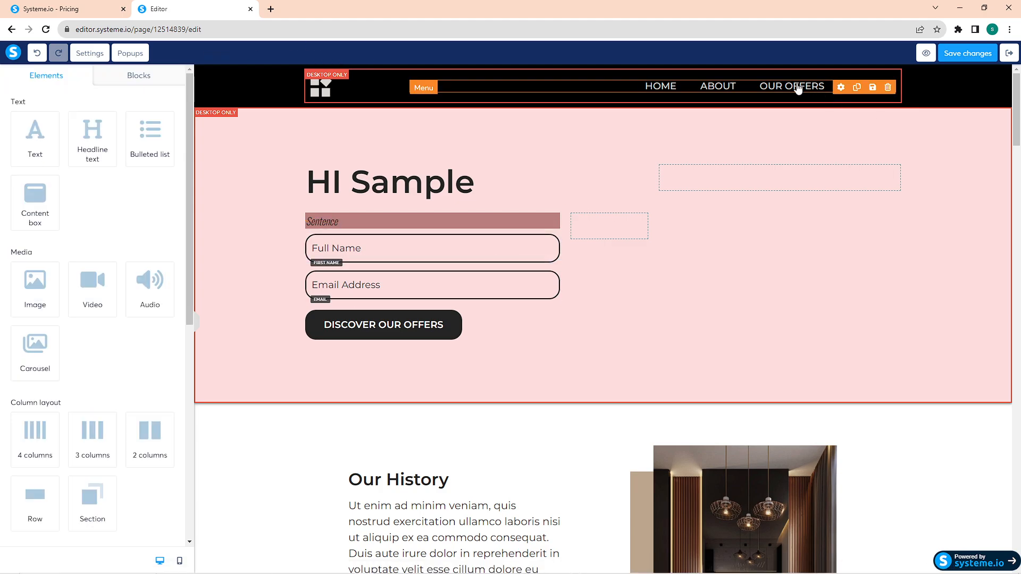
Step: Rename the header menu's third item from "OUR OFFERS" to "DETAILS"
left_click(753, 91)
left_click(693, 93)
left_click(714, 92)
left_click_drag(50, 144, 4, 144)
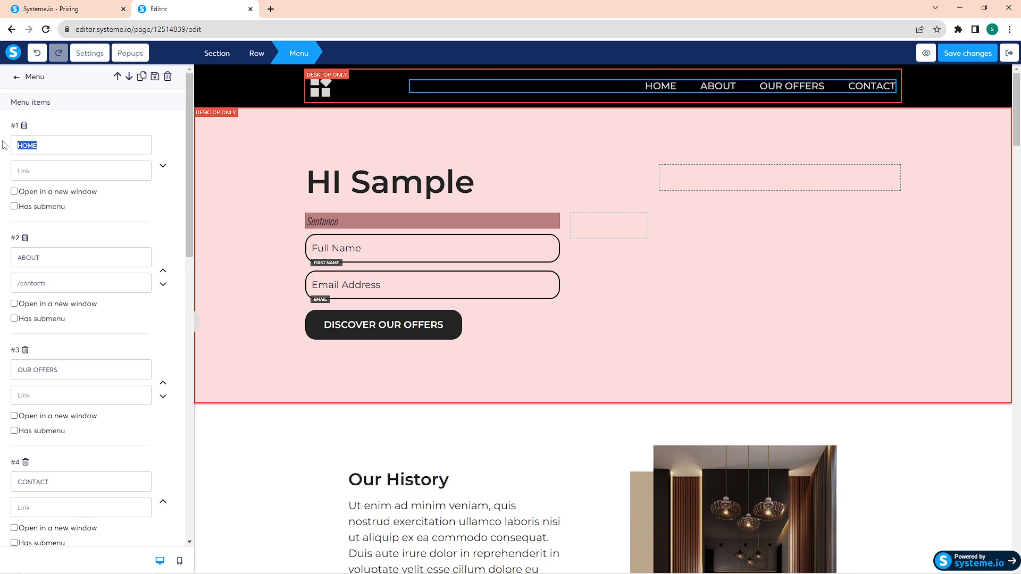
triple_click(30, 376)
type("DETAILS")
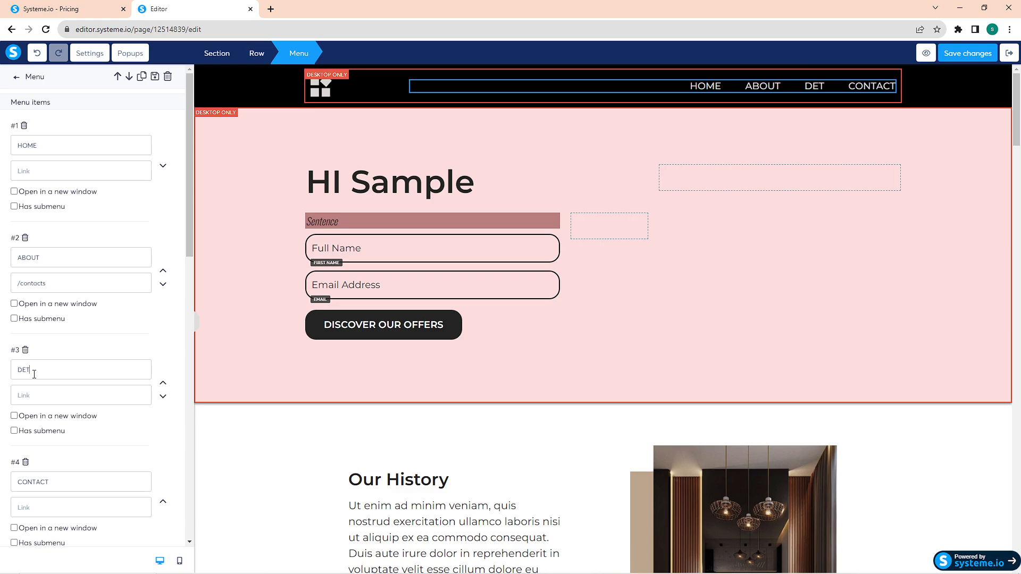
Step: Try the new-window and submenu options on the HOME menu item, leaving the submenu option off
left_click(27, 193)
left_click(42, 207)
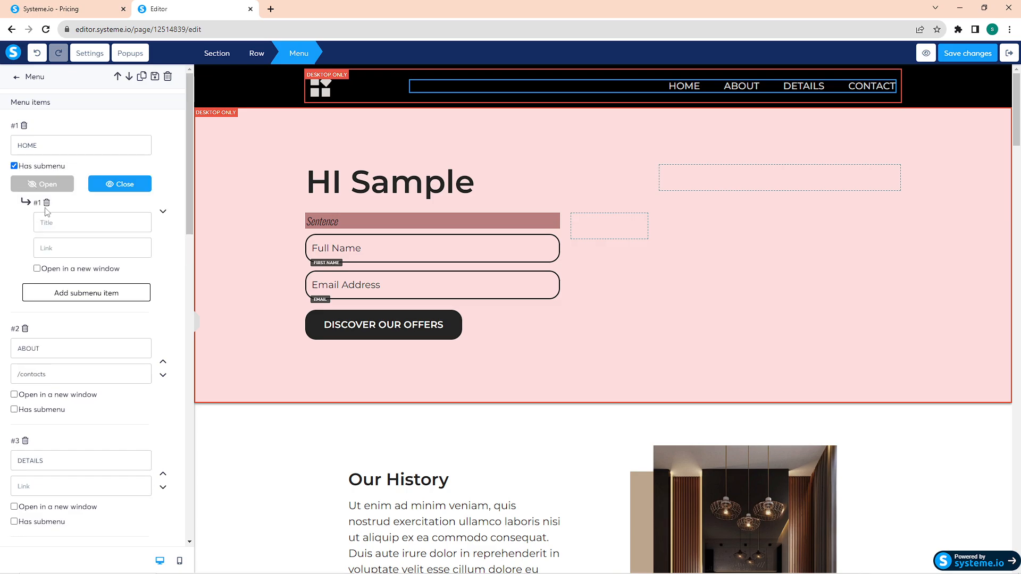
left_click(23, 168)
Step: Add a fifth header menu item, start titling it "ADditional", and delete that item again
scroll(85, 234, "down", 7)
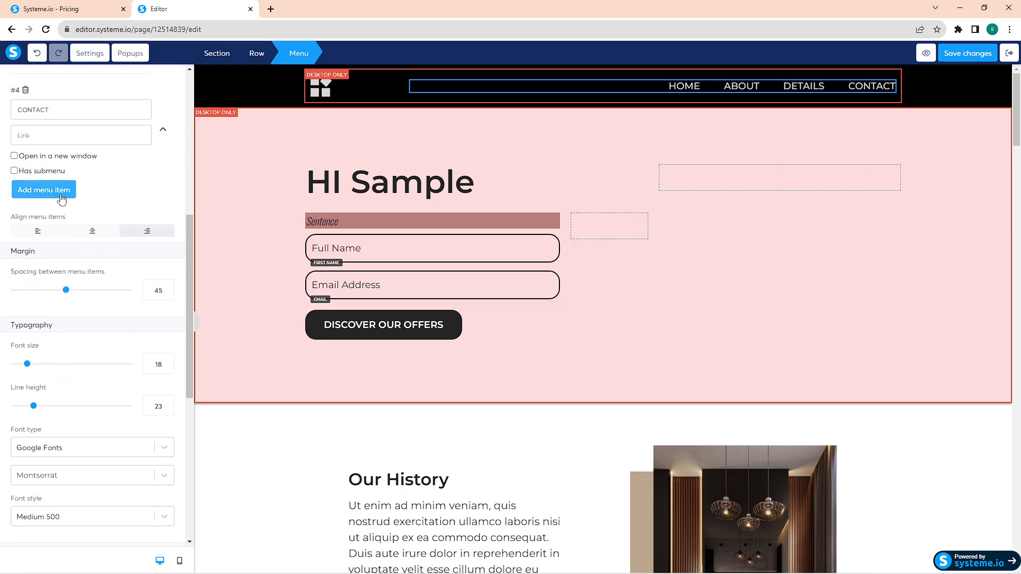
left_click(43, 190)
left_click(59, 216)
type("ADditional")
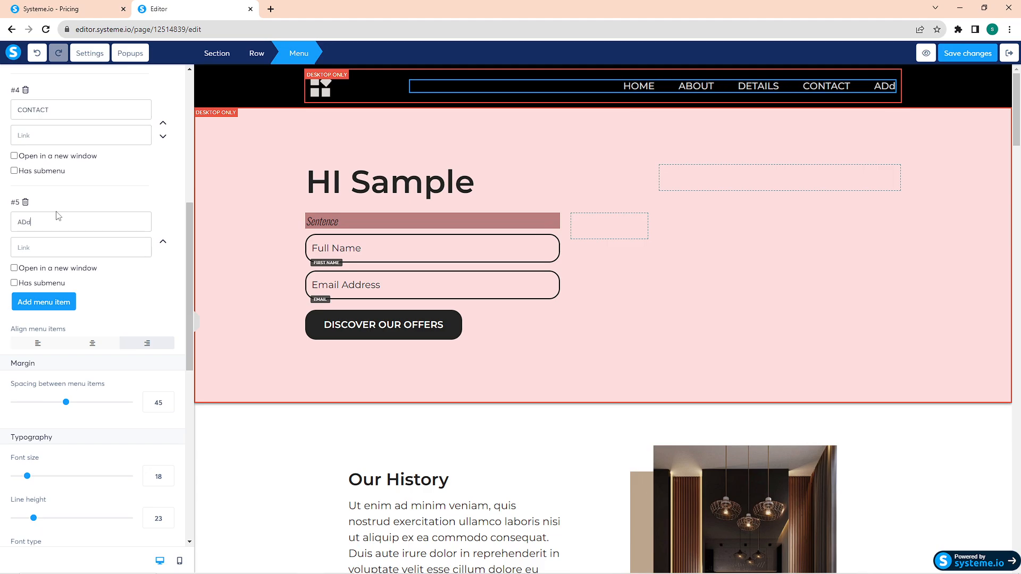
left_click(25, 202)
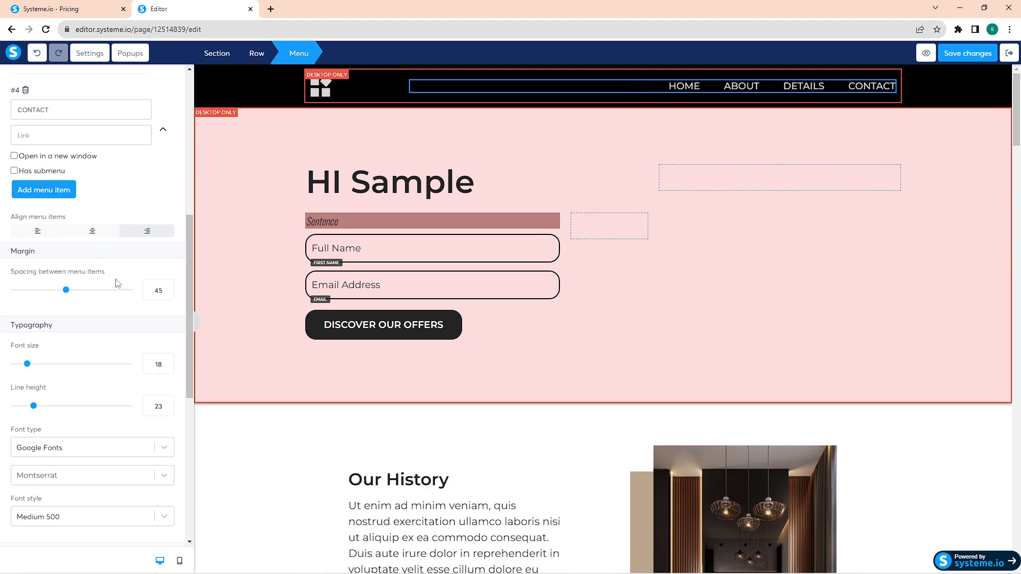
Step: Try center and right alignment on the header menu items and align them left
scroll(123, 264, "down", 1)
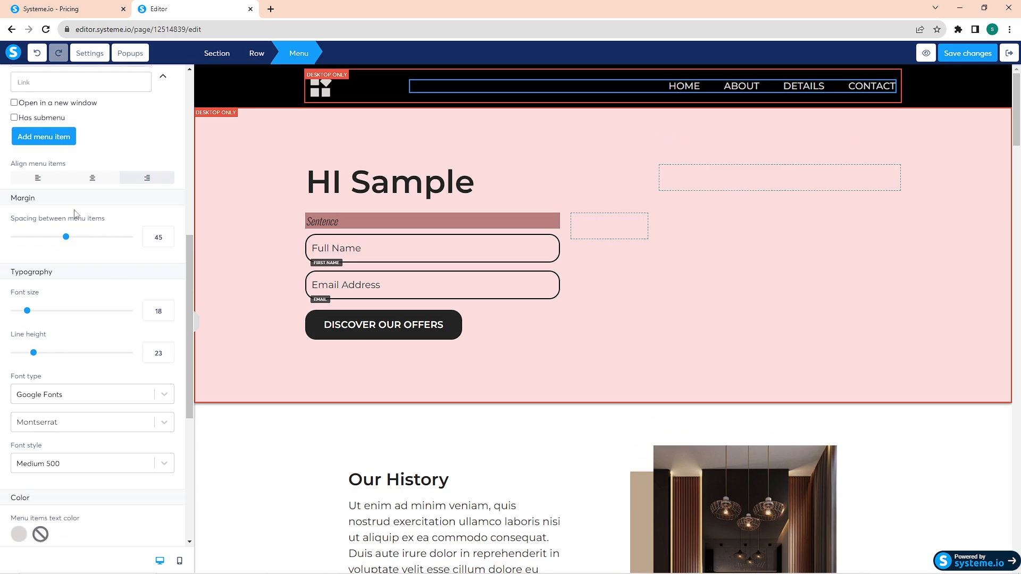
left_click(91, 181)
left_click(134, 179)
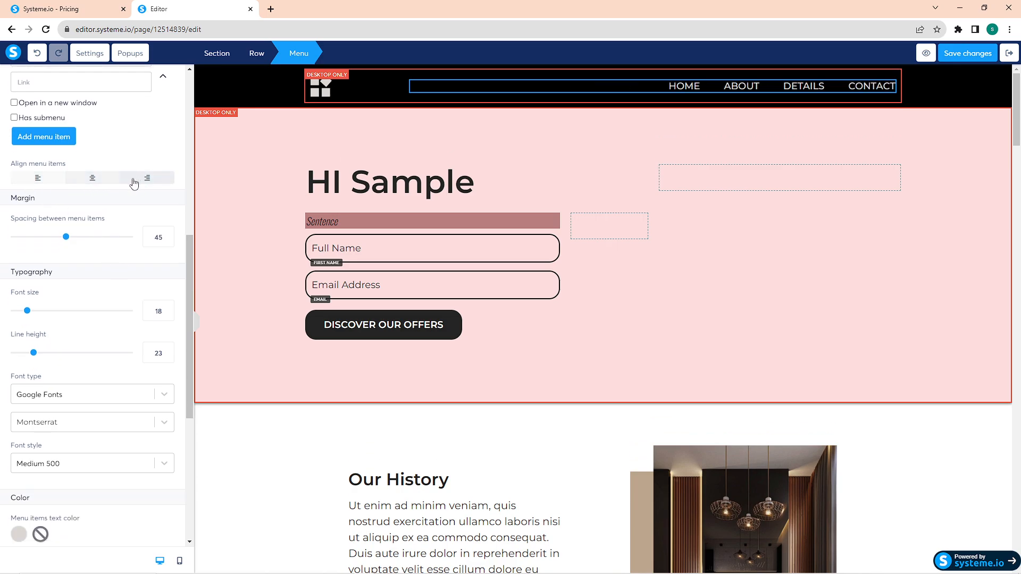
left_click(36, 178)
Step: Change the header menu's Google font to Open Sans
scroll(56, 300, "down", 2)
scroll(56, 301, "down", 4)
left_click(74, 159)
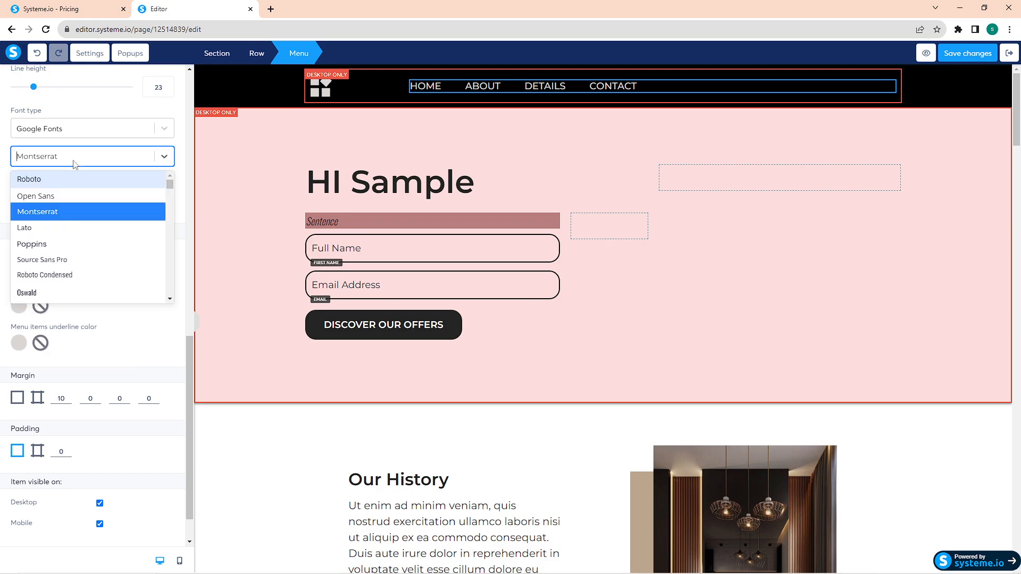
left_click(62, 194)
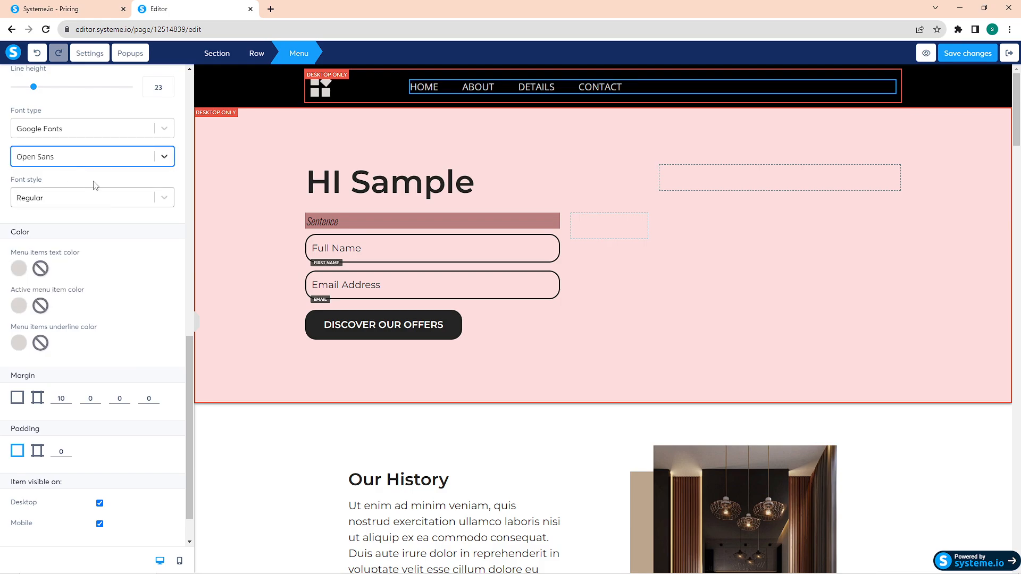
Step: Try center alignment on the header menu items and align them right
scroll(94, 184, "up", 5)
left_click(115, 180)
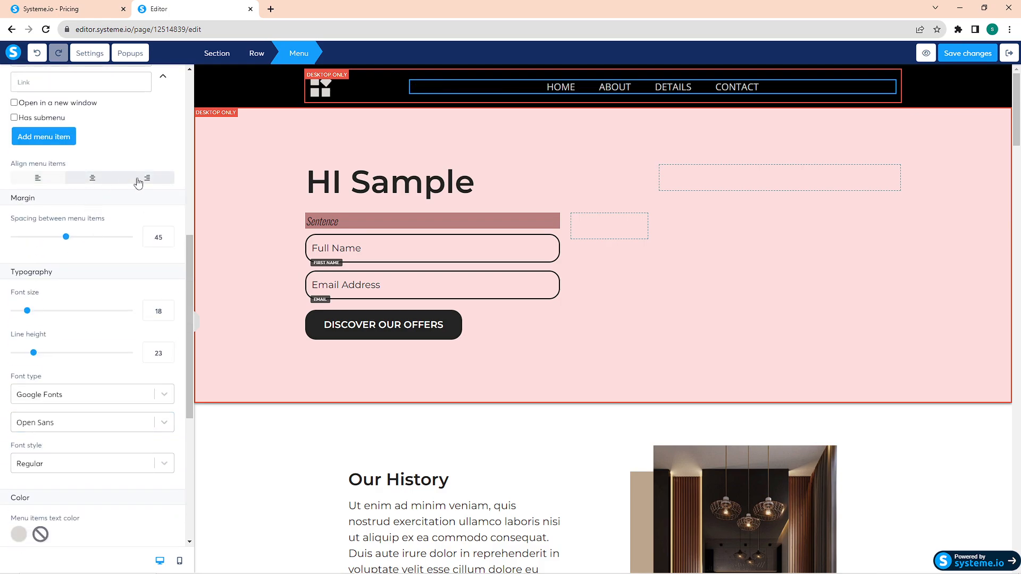
left_click(139, 183)
Step: Replace the header logo with the saved neon gaming background image, the depositphotos_632823170 JPG
left_click(326, 92)
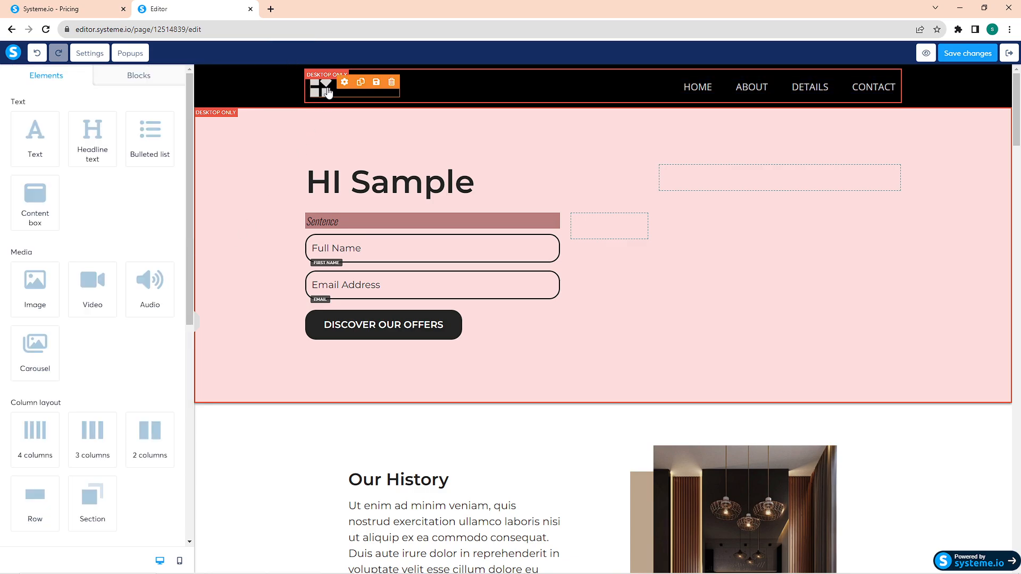
left_click(328, 92)
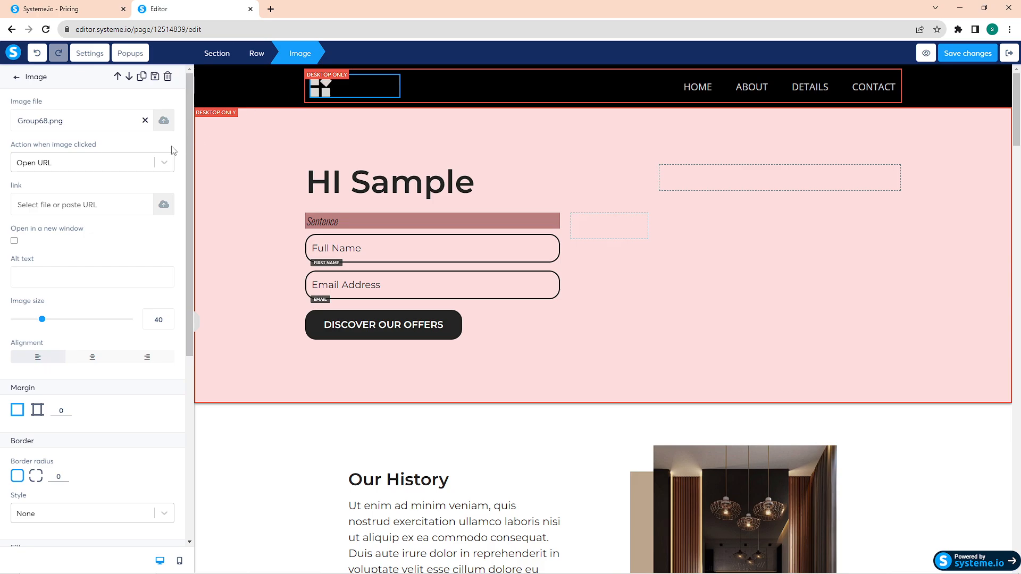
left_click(163, 121)
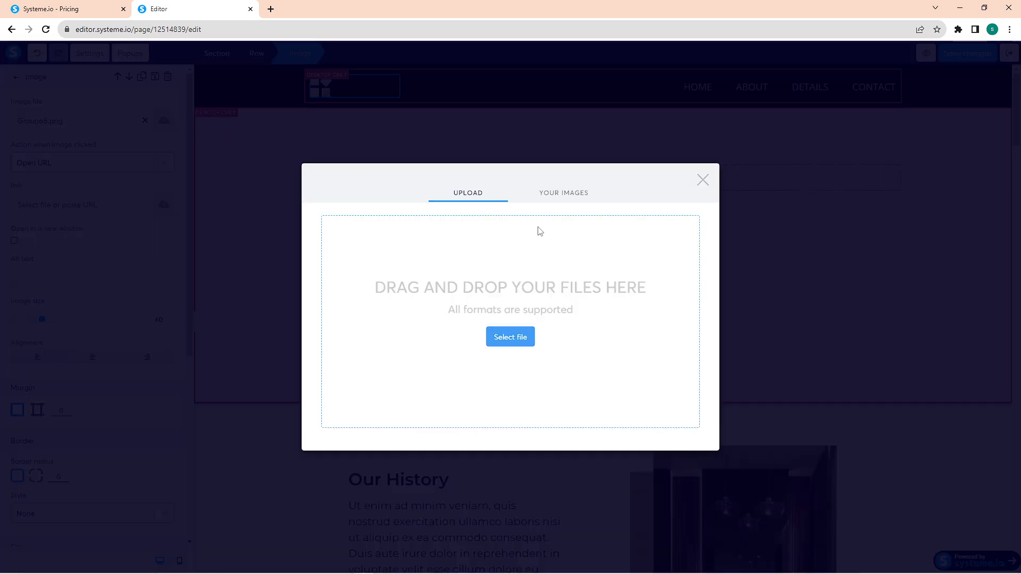
left_click(572, 200)
left_click(417, 345)
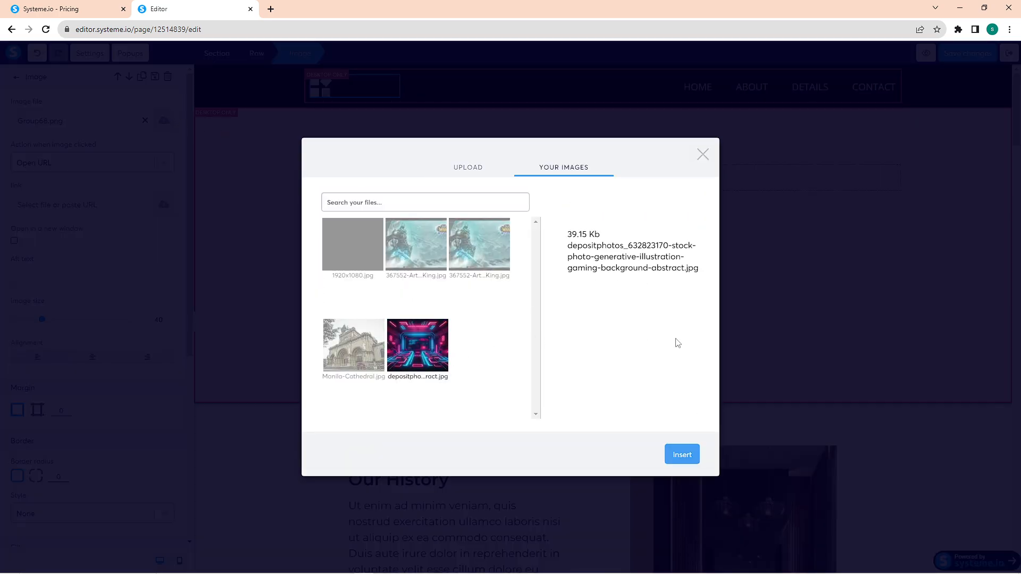
left_click(680, 455)
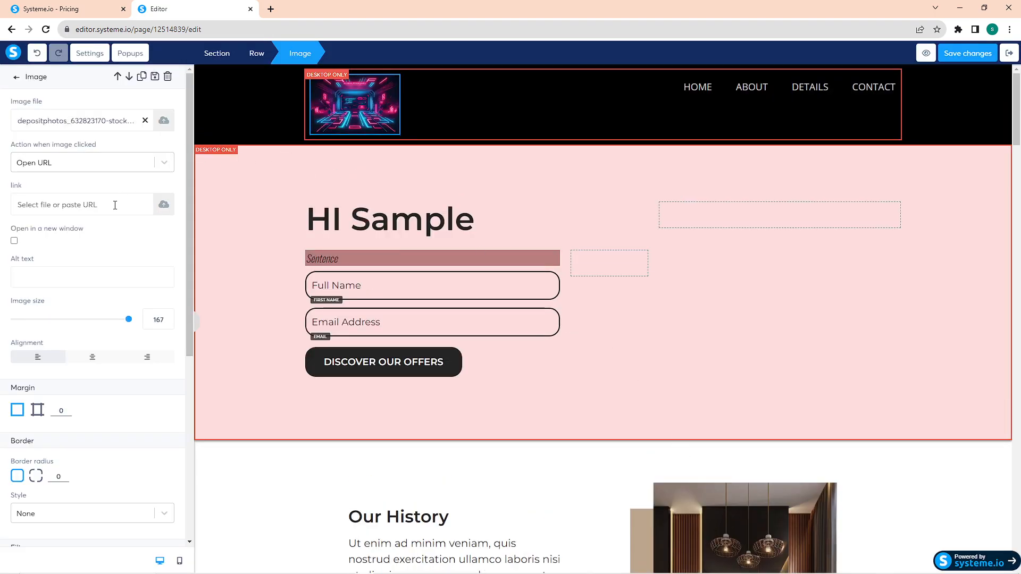
Step: Review the actions available when the header logo image is clicked and keep Open URL
scroll(107, 218, "down", 2)
scroll(106, 202, "up", 2)
left_click(103, 168)
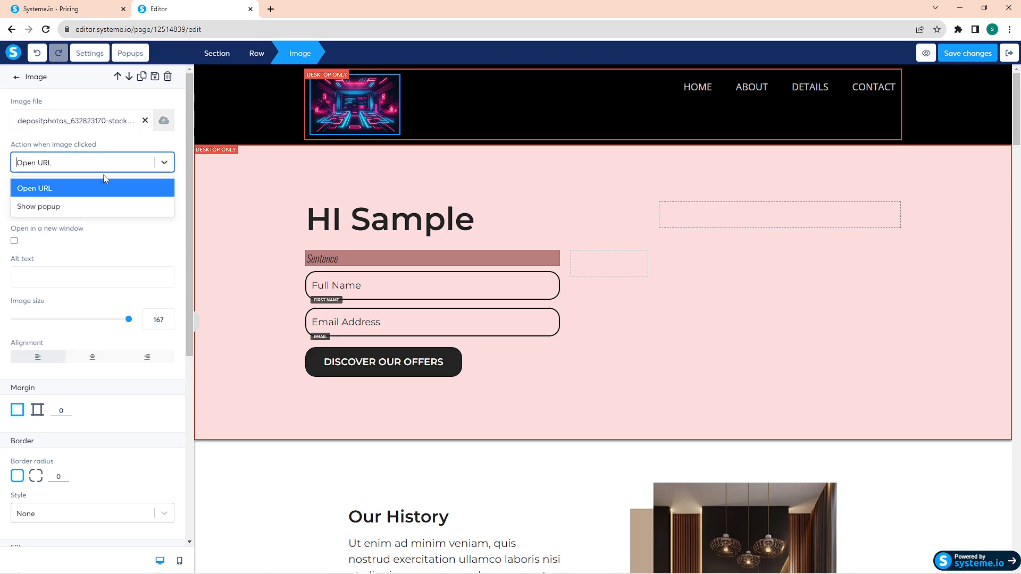
left_click(114, 190)
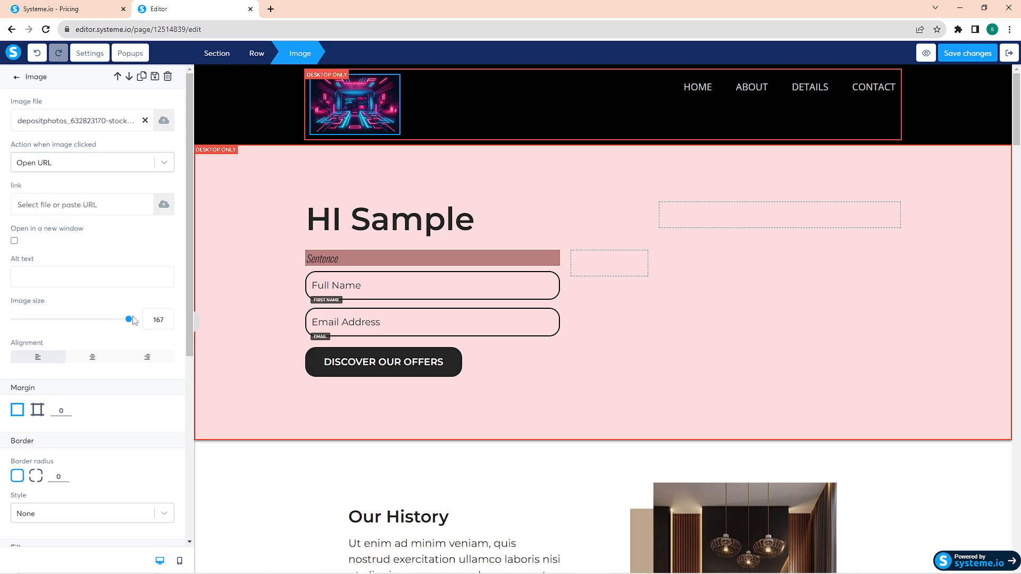
Step: Set the header logo's image size to 86, try its other alignments and keep it left-aligned
left_click_drag(133, 321, 74, 318)
left_click(87, 358)
left_click(124, 358)
left_click(54, 361)
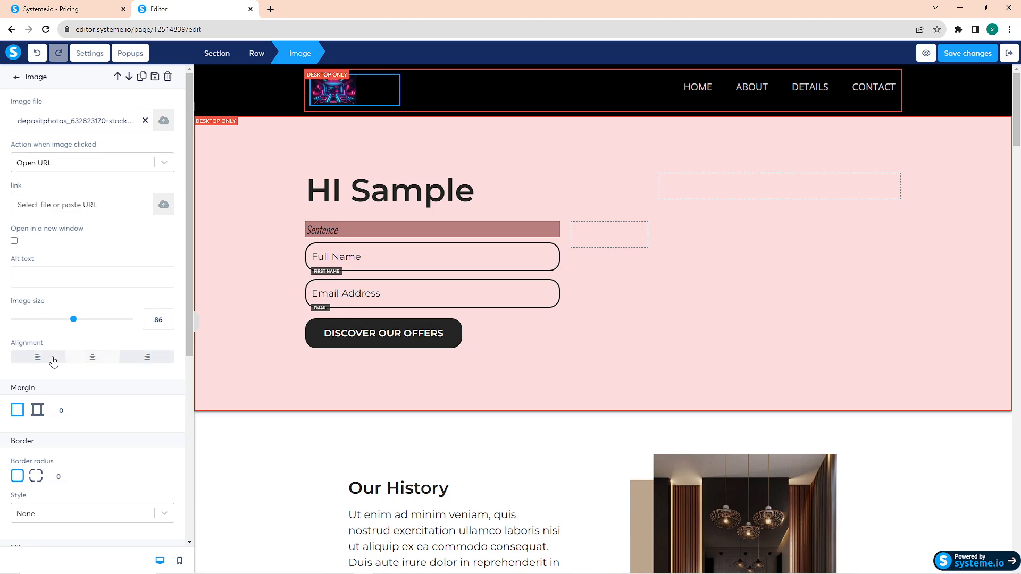
Step: Examine the header logo's border radius, blur, shadow and display delay options
scroll(42, 307, "down", 5)
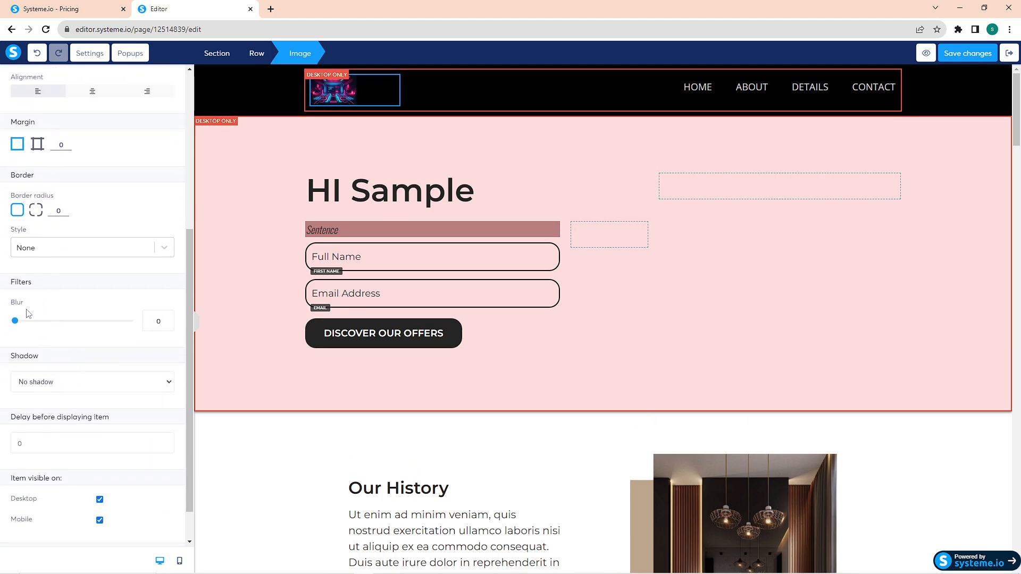
left_click(36, 212)
mouse_move(15, 320)
left_mouse_down()
mouse_move(82, 322)
mouse_move(2, 323)
left_mouse_up()
left_click(51, 383)
left_click(53, 430)
left_click(830, 320)
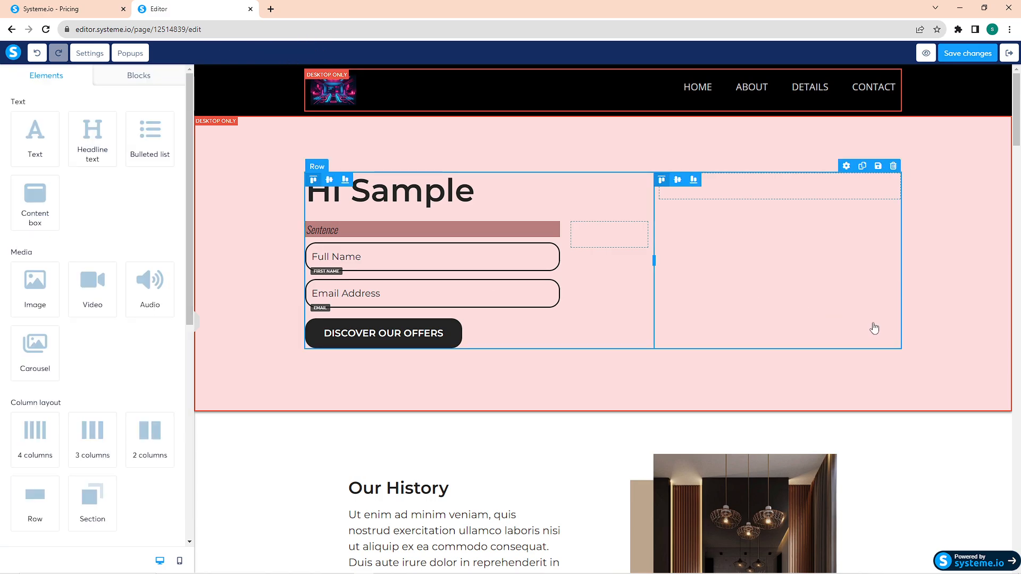
scroll(872, 326, "down", 8)
scroll(888, 406, "up", 8)
left_click(935, 374)
scroll(935, 374, "up", 1)
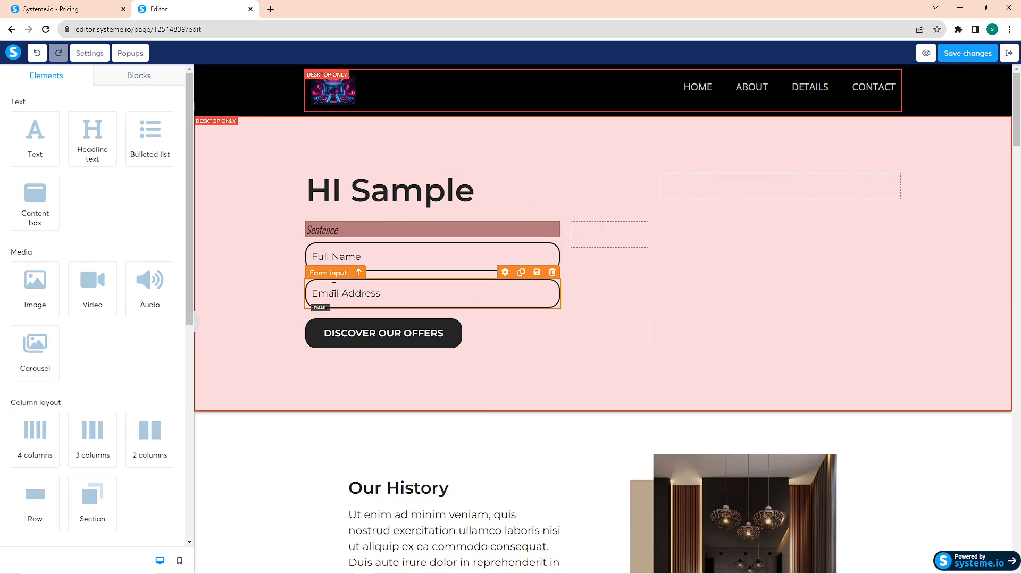
Step: Change the "Full Name" form field's input type to Last name and open its placeholder for editing
left_click(356, 261)
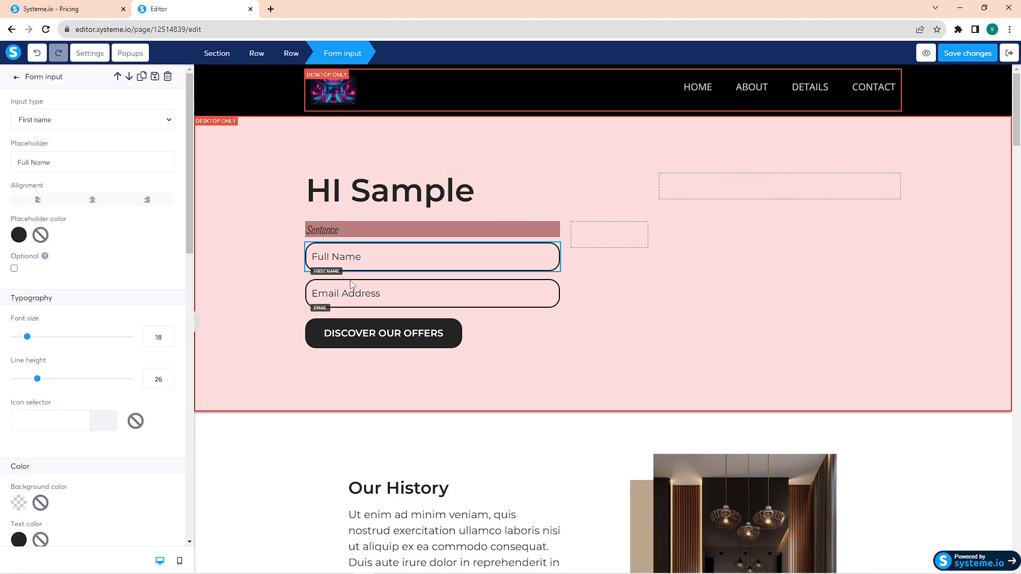
left_click(57, 120)
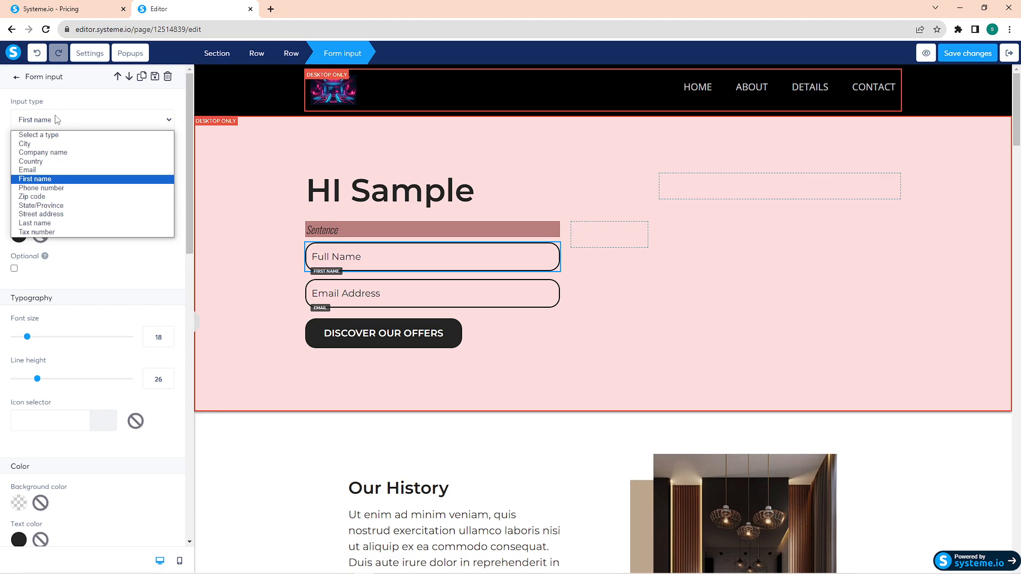
left_click(71, 227)
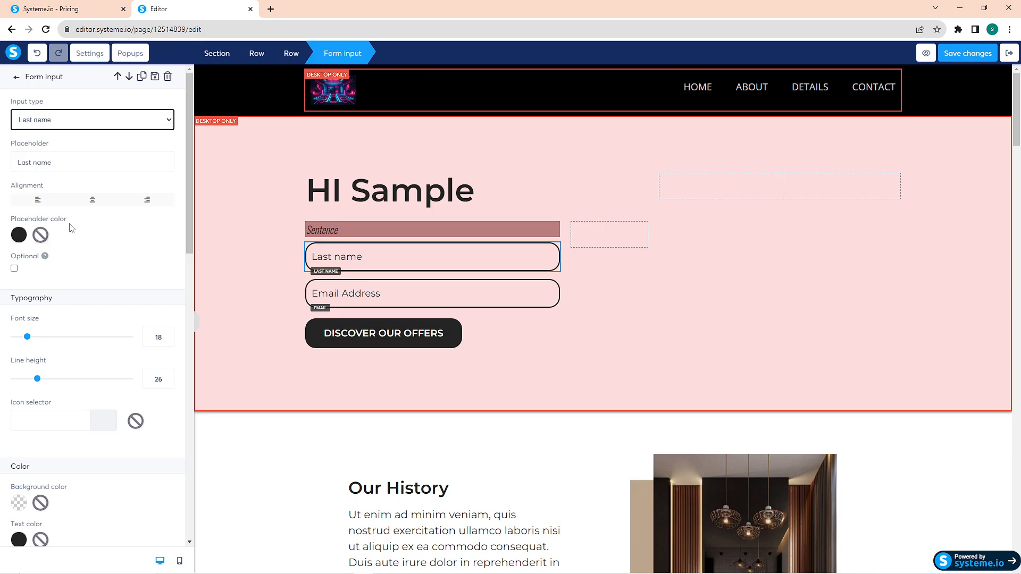
left_click(89, 160)
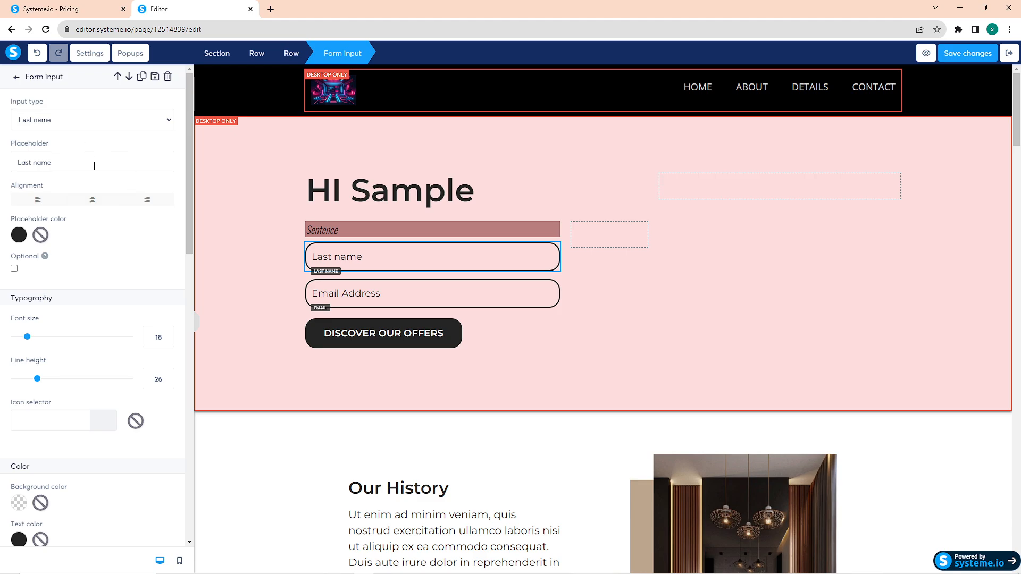
Step: Set the last-name form field's placeholder to "Input your Last Name" and slightly increase the field's font size
left_click_drag(94, 166, 32, 153)
type("Input your Last Name")
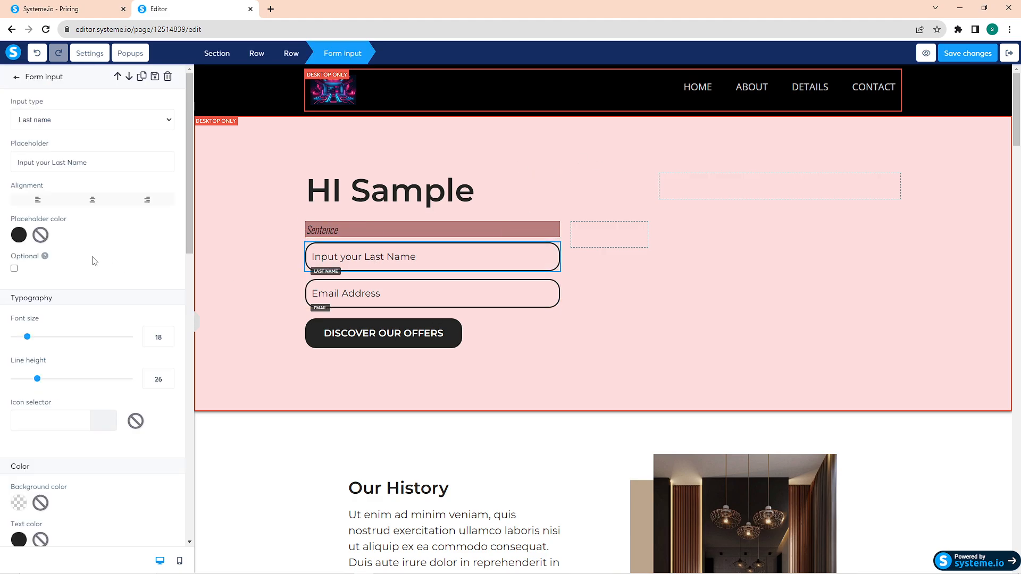
scroll(75, 274, "down", 2)
mouse_move(27, 229)
left_mouse_down()
mouse_move(61, 230)
mouse_move(22, 230)
mouse_move(41, 231)
mouse_move(30, 233)
left_mouse_up()
left_click(399, 282)
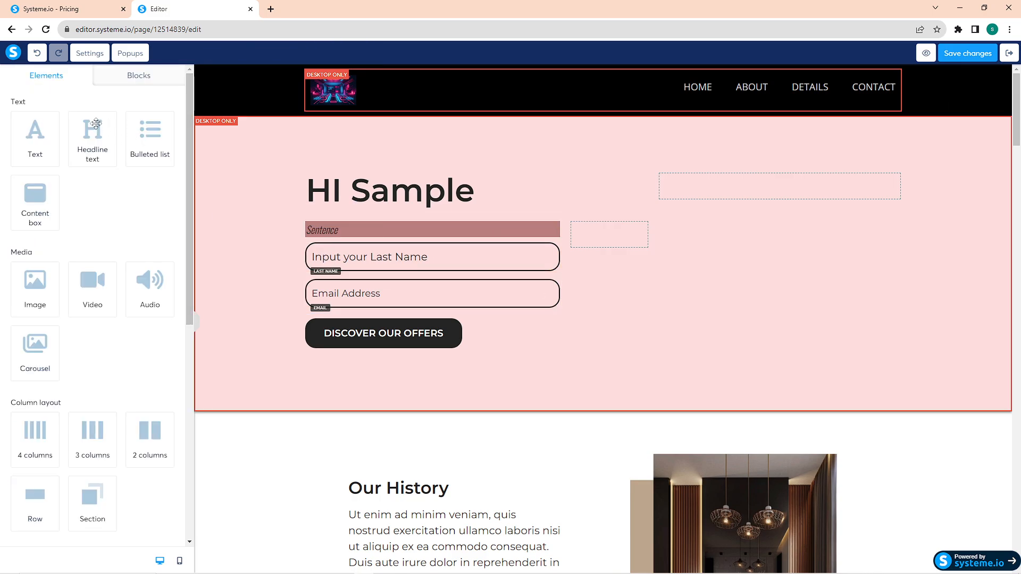
Step: Look over the squeeze page down to its footer and open the page's preview
scroll(547, 312, "down", 15)
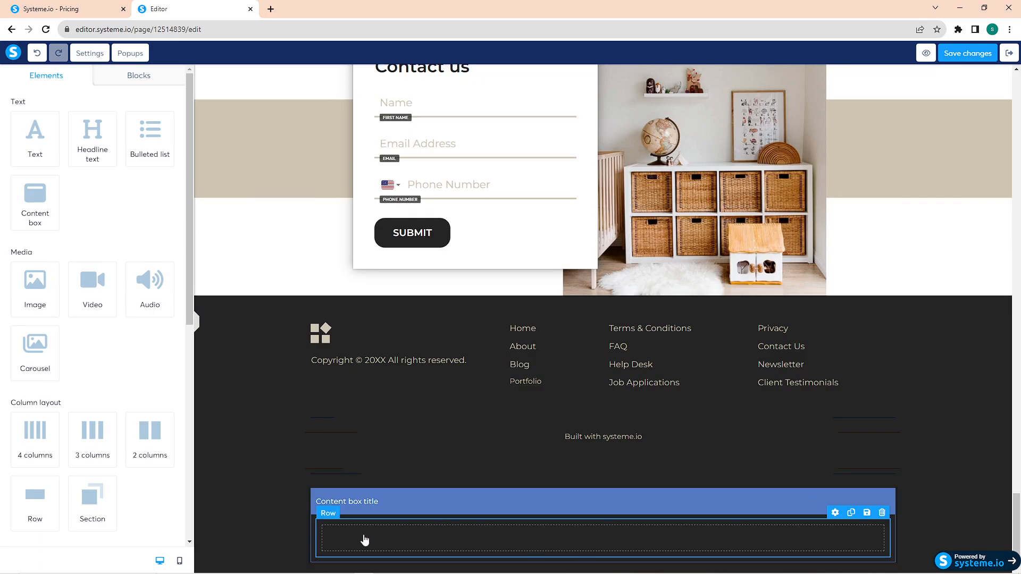
left_click_drag(1018, 504, 945, 77)
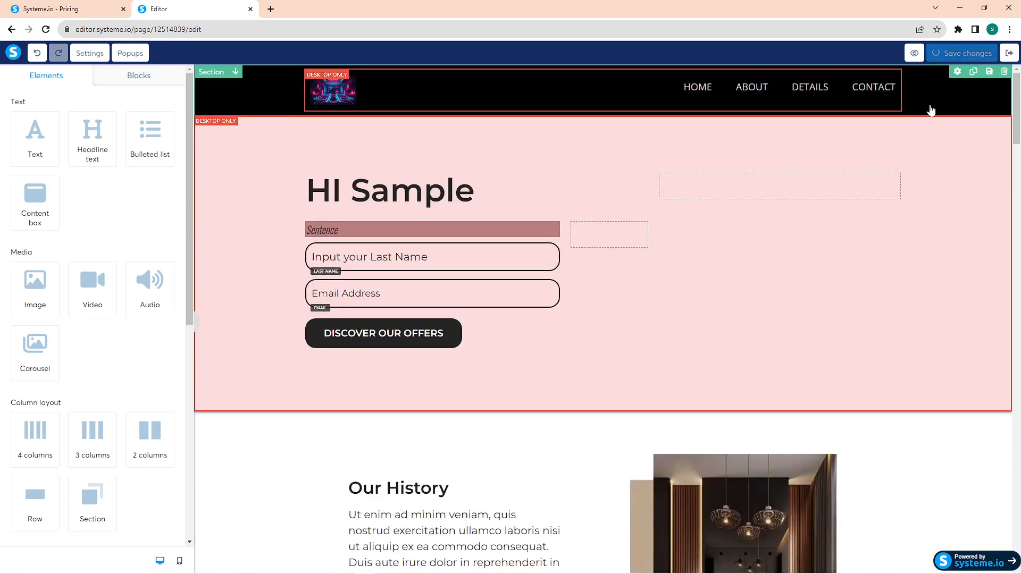
left_click(913, 52)
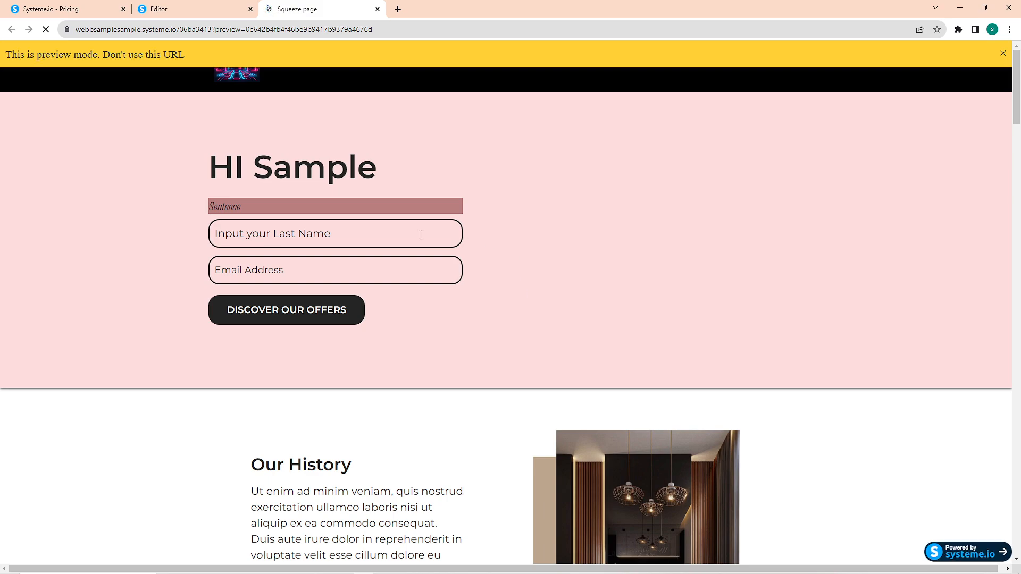
Step: Check the preview's empty email and last-name fields and dismiss the preview mode notice
left_click(298, 274)
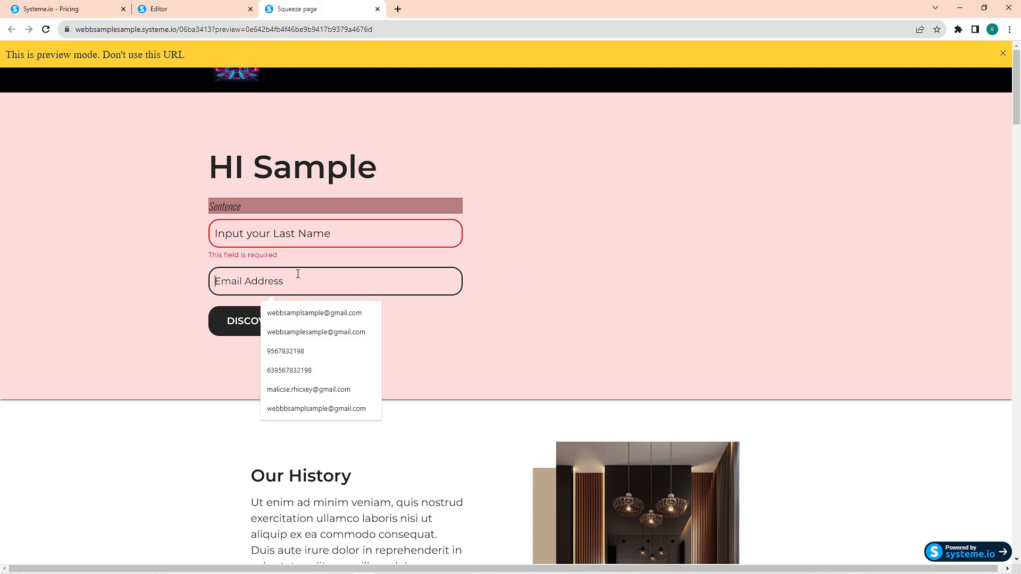
left_click(299, 238)
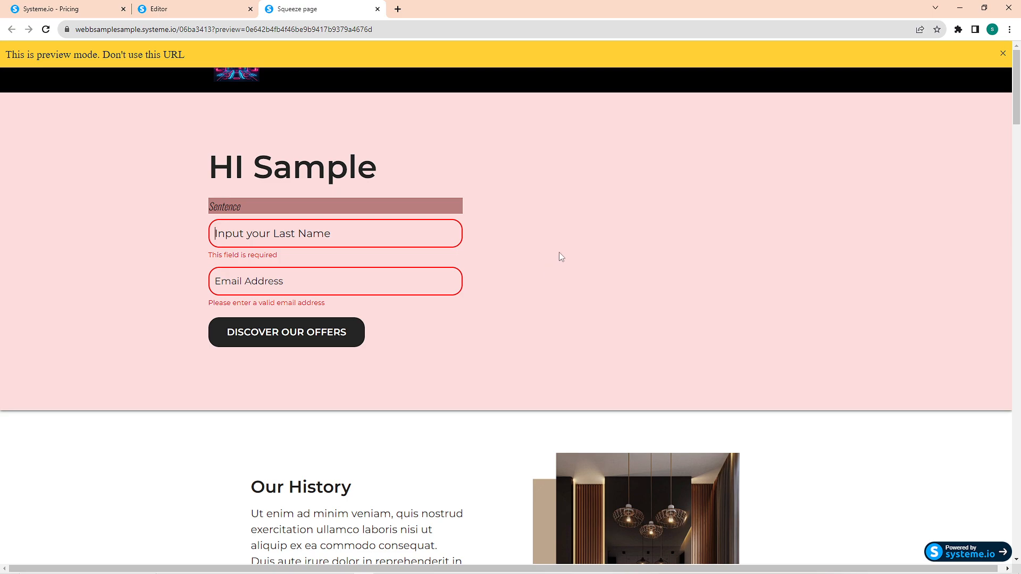
left_click(1003, 54)
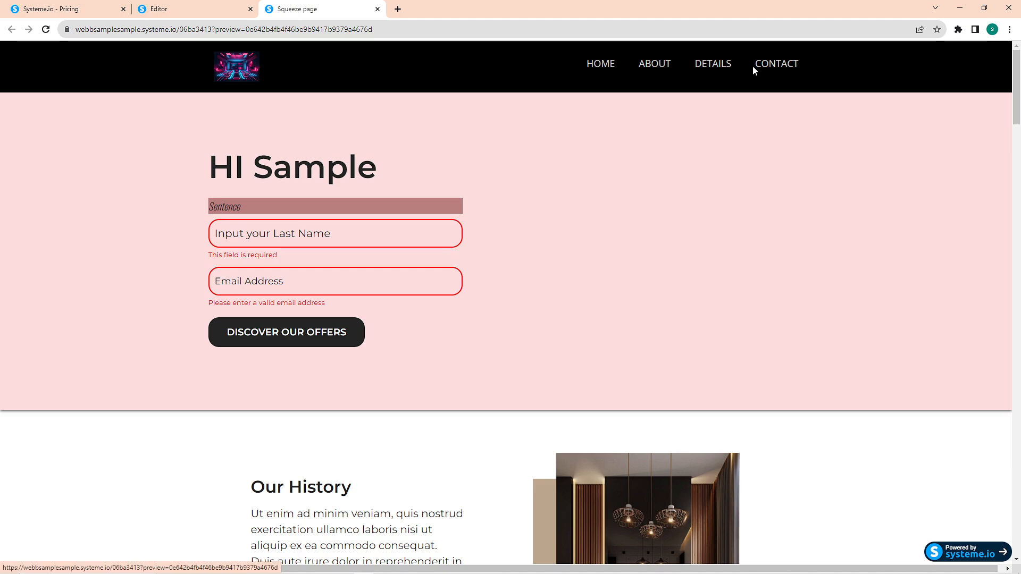